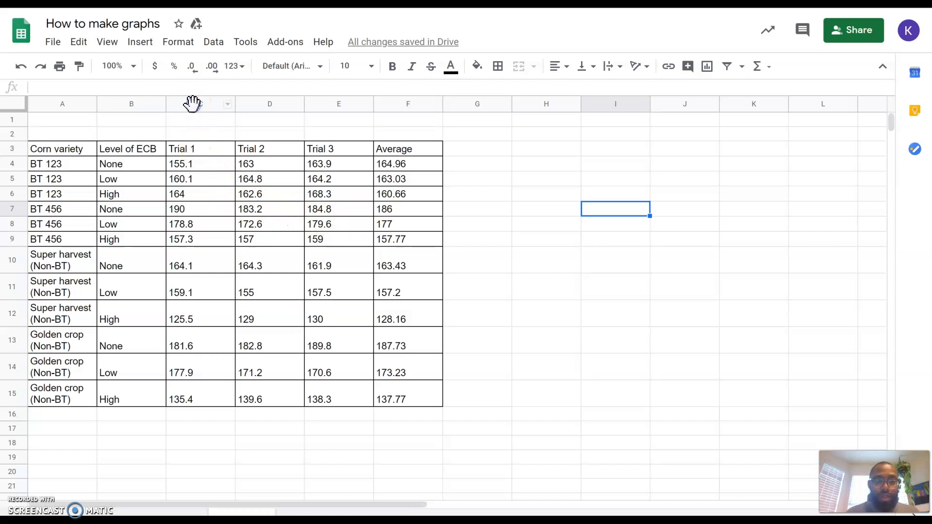
Step: Delete the Trial 1, Trial 2 and Trial 3 columns, keeping Corn variety, Level of ECB and Average
{"action": "left_click", "coordinate": [193, 103]}
{"action": "left_click", "coordinate": [192, 104]}
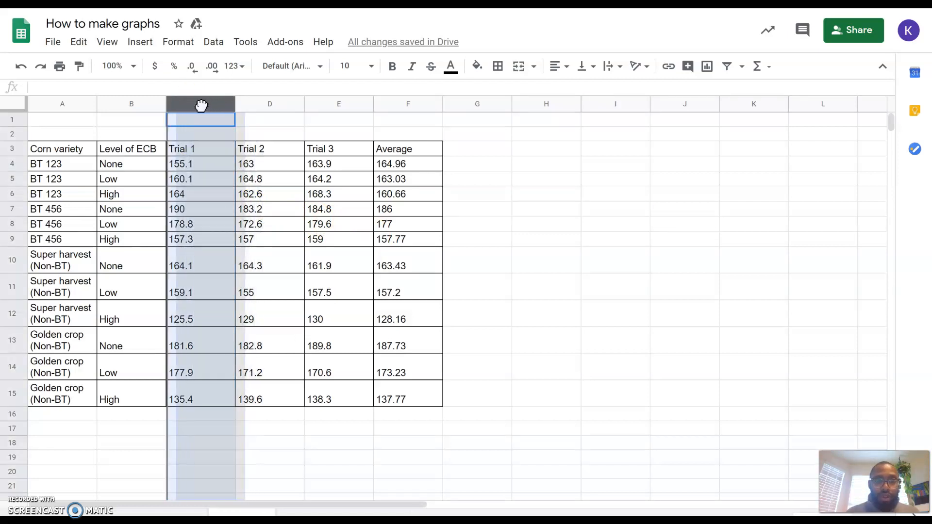
{"action": "left_click", "coordinate": [187, 104]}
{"action": "left_click_drag", "start_coordinate": [178, 104], "coordinate": [190, 105]}
{"action": "right_click", "coordinate": [177, 104]}
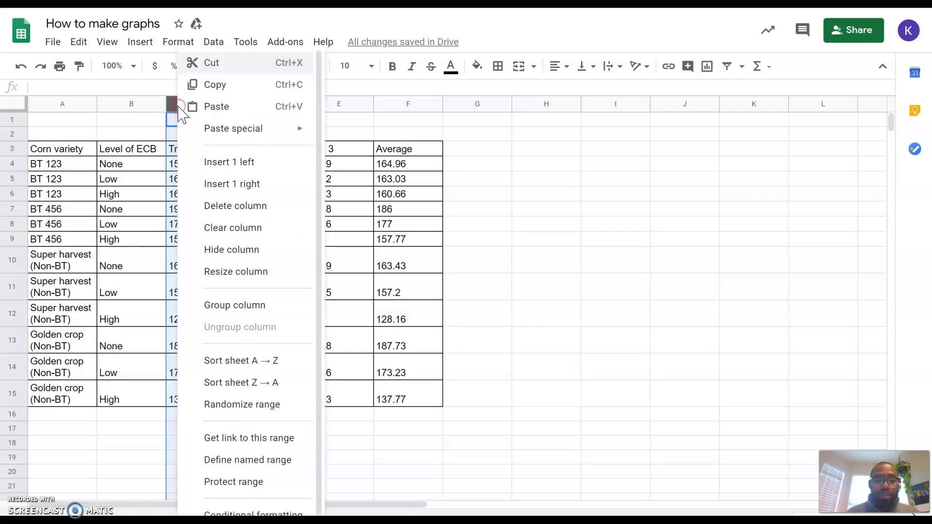
{"action": "left_click", "coordinate": [232, 214]}
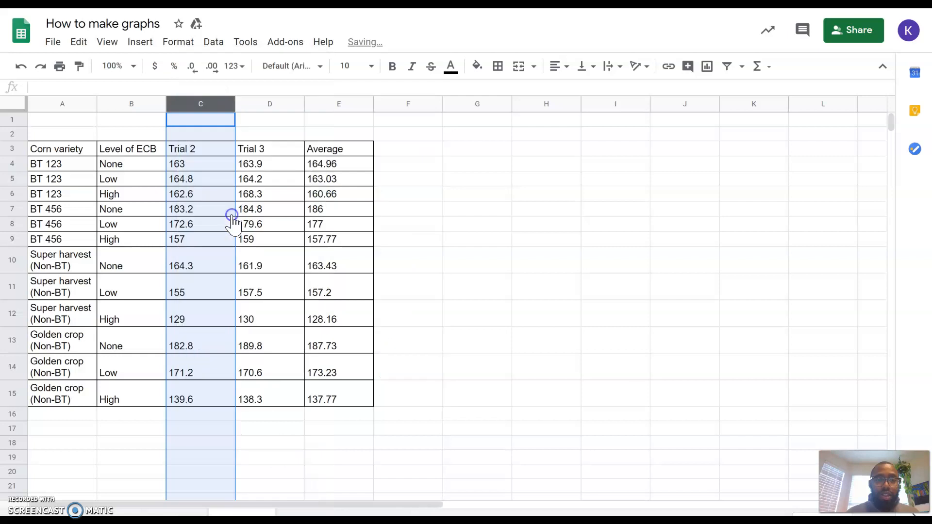
{"action": "right_click", "coordinate": [191, 103]}
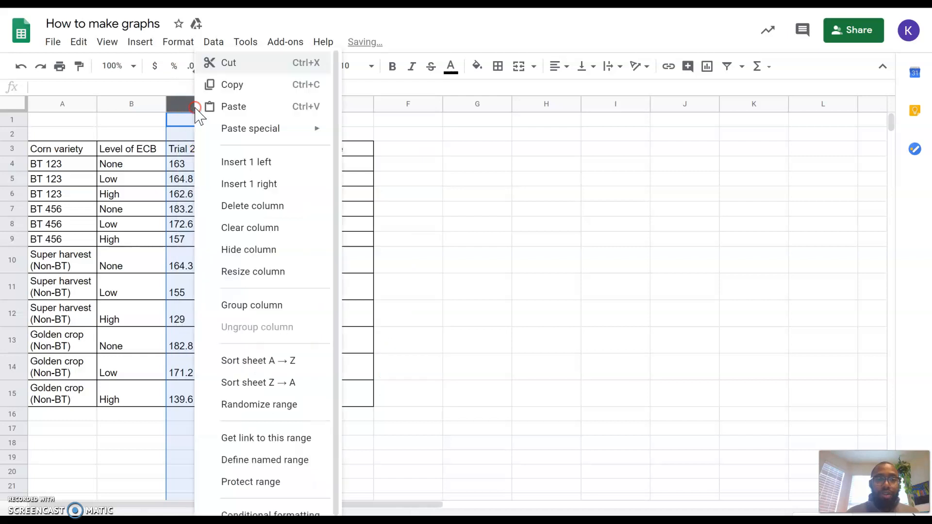
{"action": "left_click", "coordinate": [250, 206]}
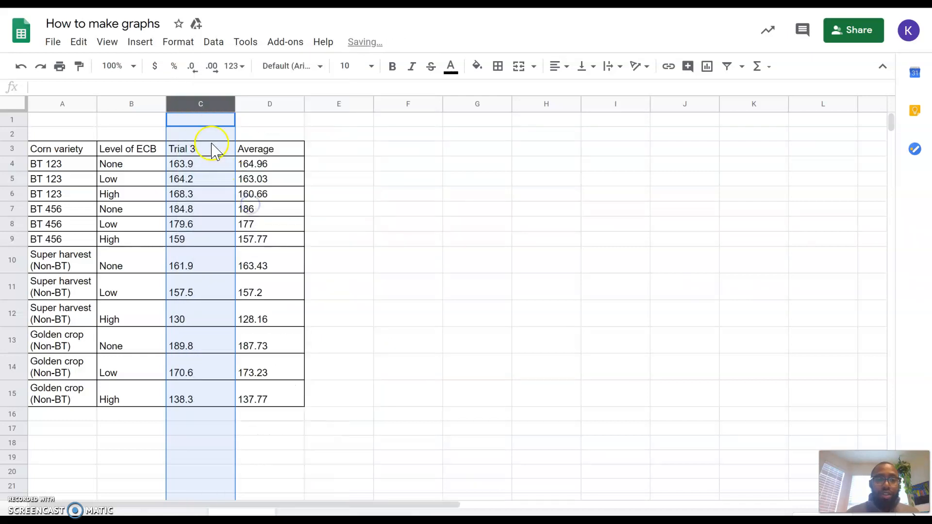
{"action": "right_click", "coordinate": [187, 106]}
{"action": "left_click", "coordinate": [244, 207]}
{"action": "left_click", "coordinate": [276, 225]}
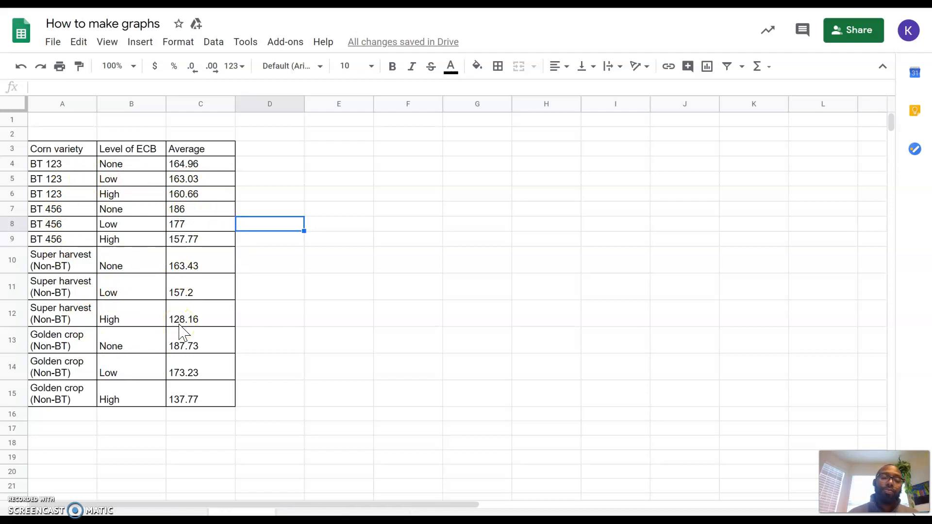
Step: Insert a chart from the table range A3:C15 and move it beside the table, starting around column D
{"action": "left_click", "coordinate": [50, 150]}
{"action": "left_click_drag", "start_coordinate": [69, 148], "coordinate": [210, 404]}
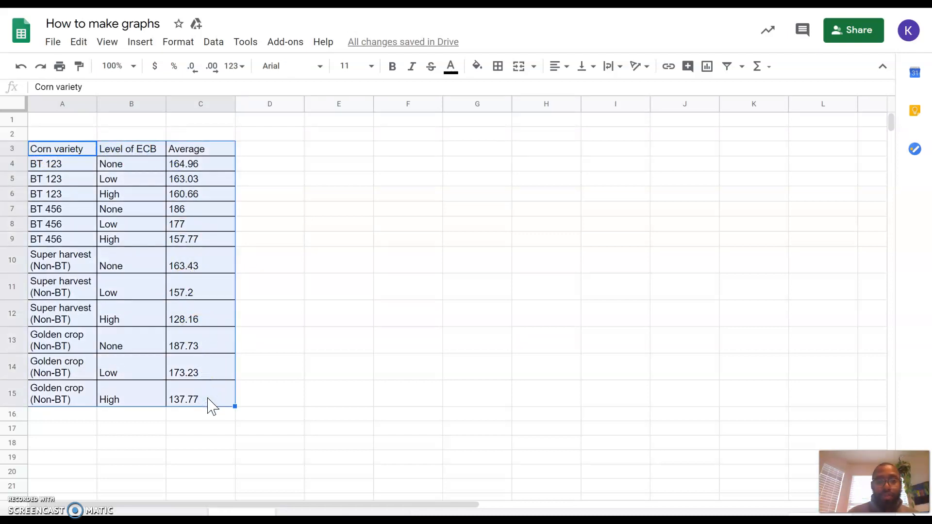
{"action": "left_click", "coordinate": [137, 46]}
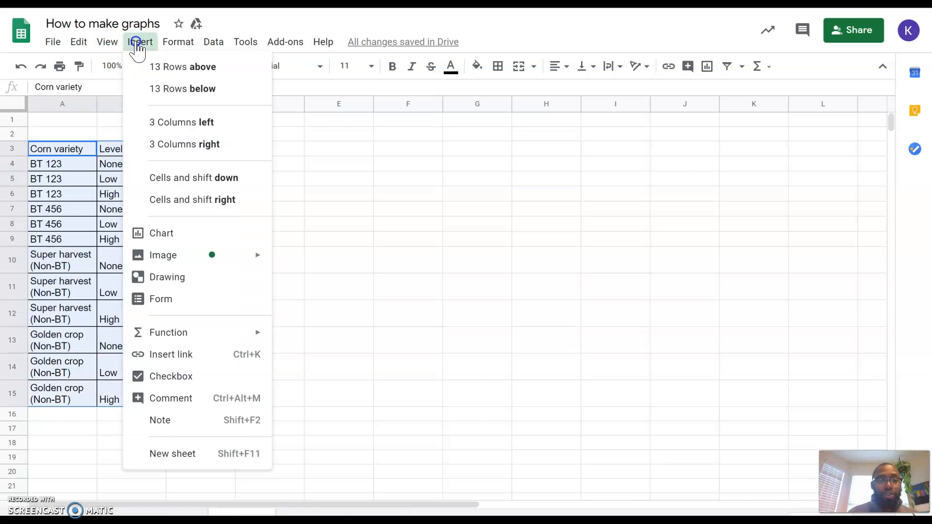
{"action": "left_click", "coordinate": [173, 231]}
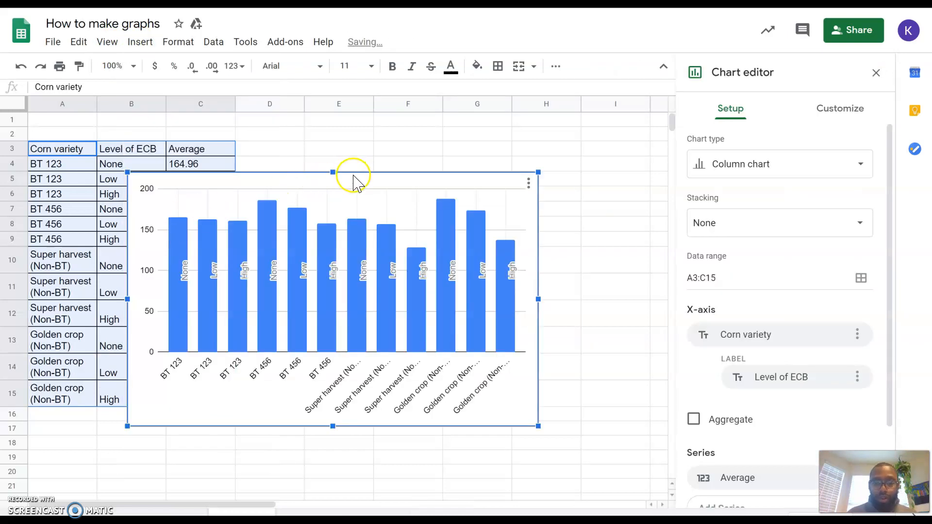
{"action": "left_click_drag", "start_coordinate": [355, 176], "coordinate": [463, 141]}
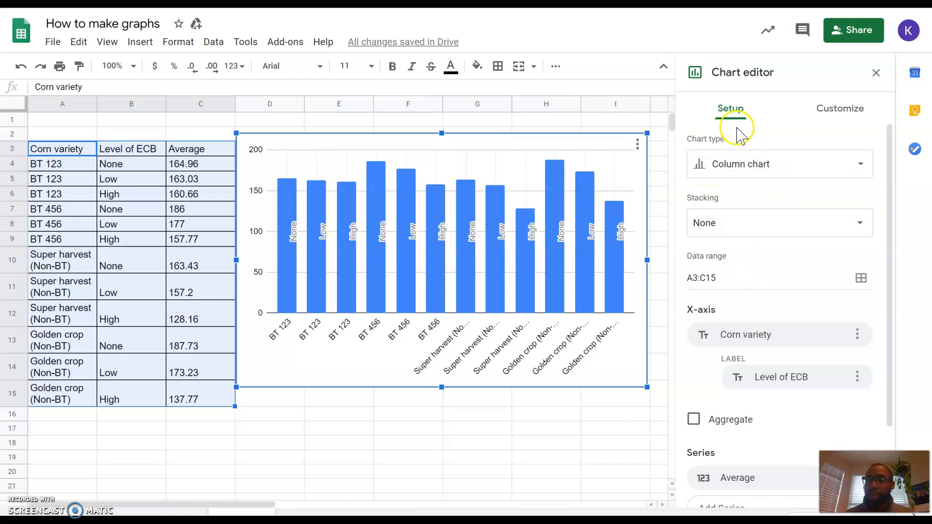
Step: Choose the basic Column chart as the chart type
{"action": "left_click", "coordinate": [800, 169]}
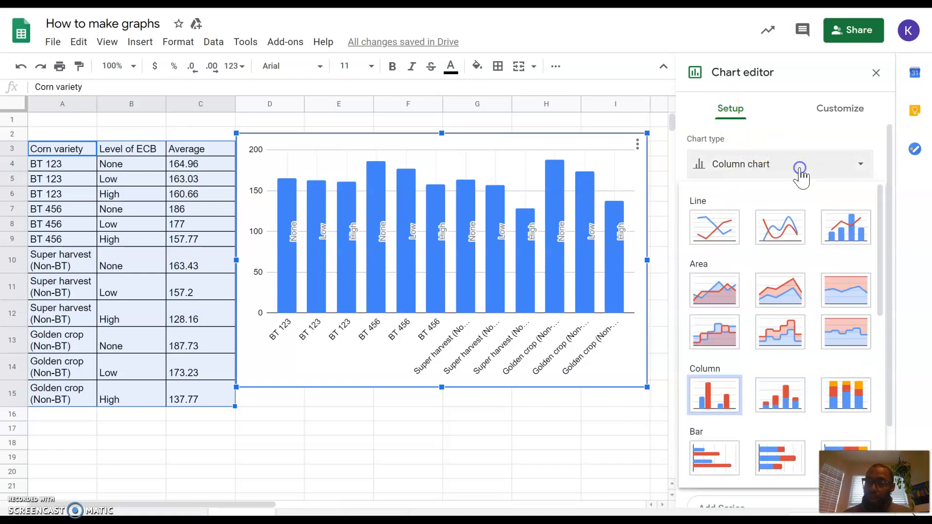
{"action": "left_click", "coordinate": [726, 402]}
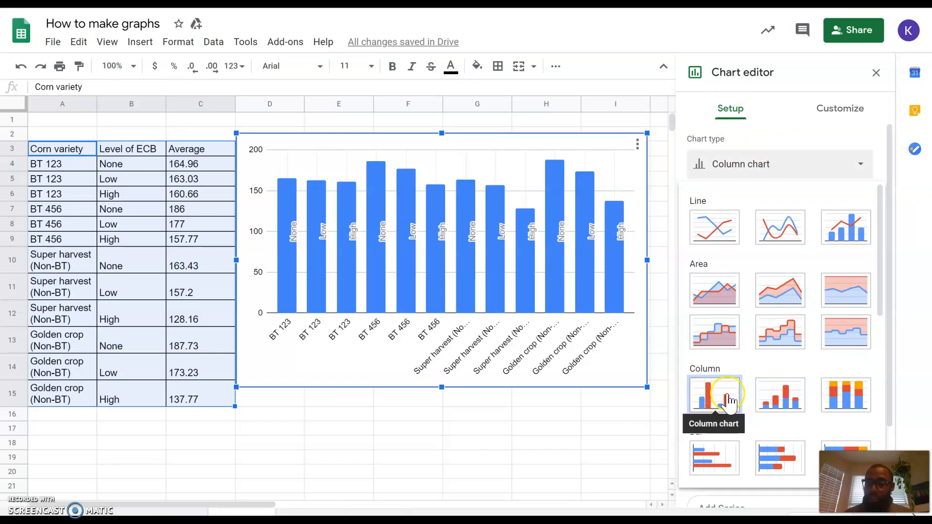
{"action": "left_click", "coordinate": [716, 401]}
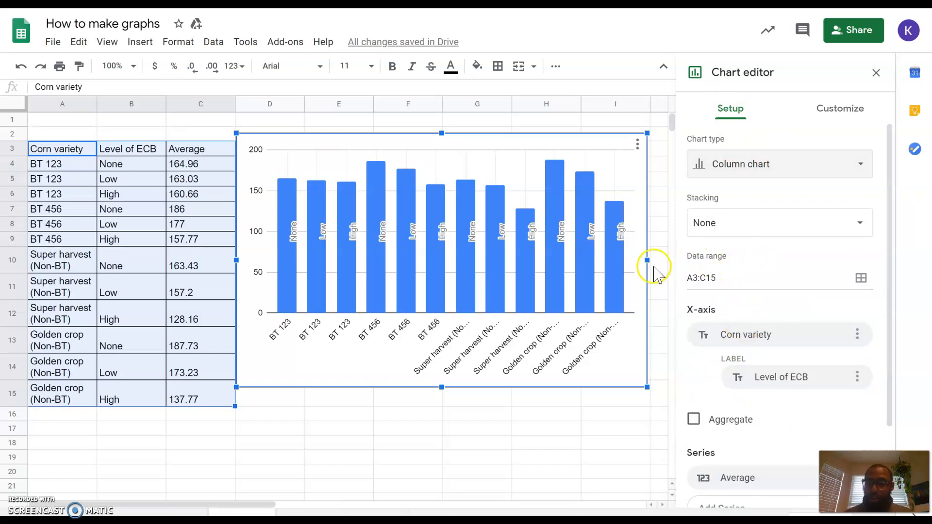
Step: Change the color of the Average series columns to orange-red
{"action": "left_click", "coordinate": [619, 282]}
{"action": "left_click", "coordinate": [719, 291]}
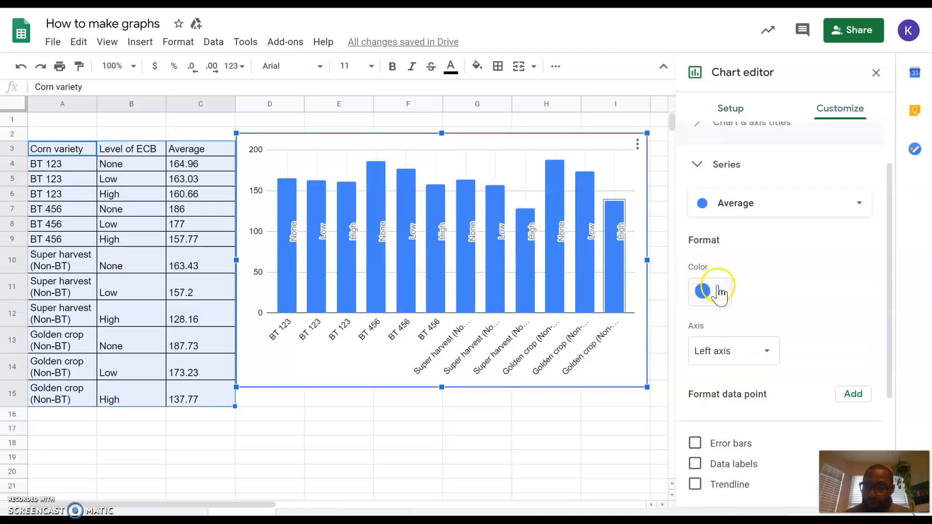
{"action": "left_click", "coordinate": [721, 292]}
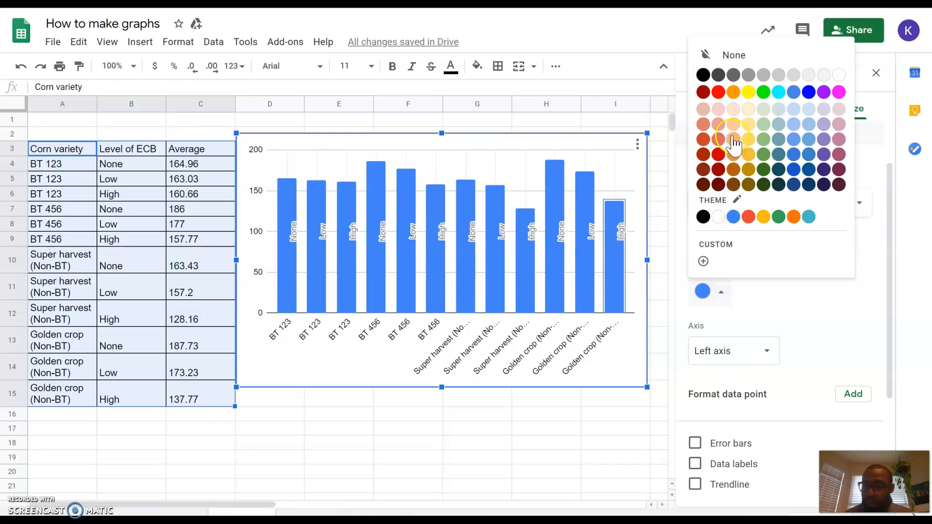
{"action": "left_click", "coordinate": [703, 140]}
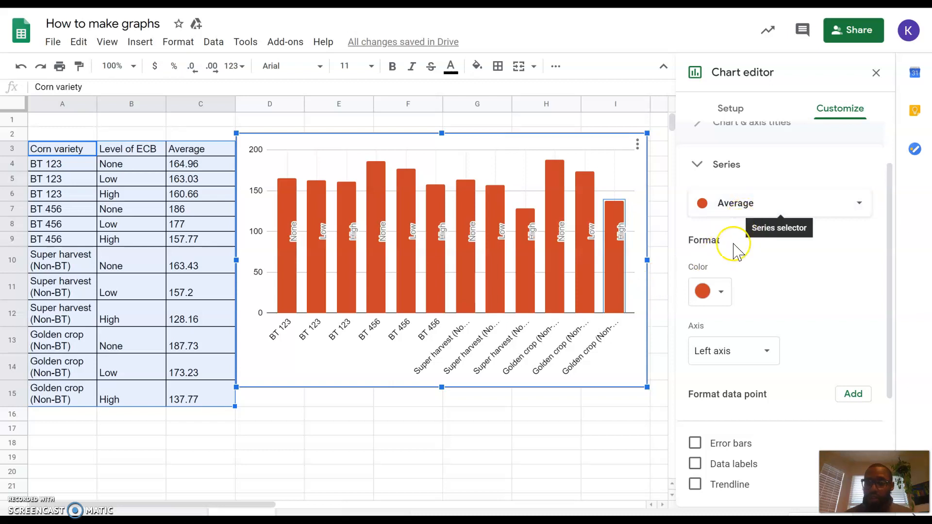
Step: Change the chart type to the basic horizontal Bar chart
{"action": "scroll", "coordinate": [748, 221], "scroll_direction": "up", "scroll_amount": 2}
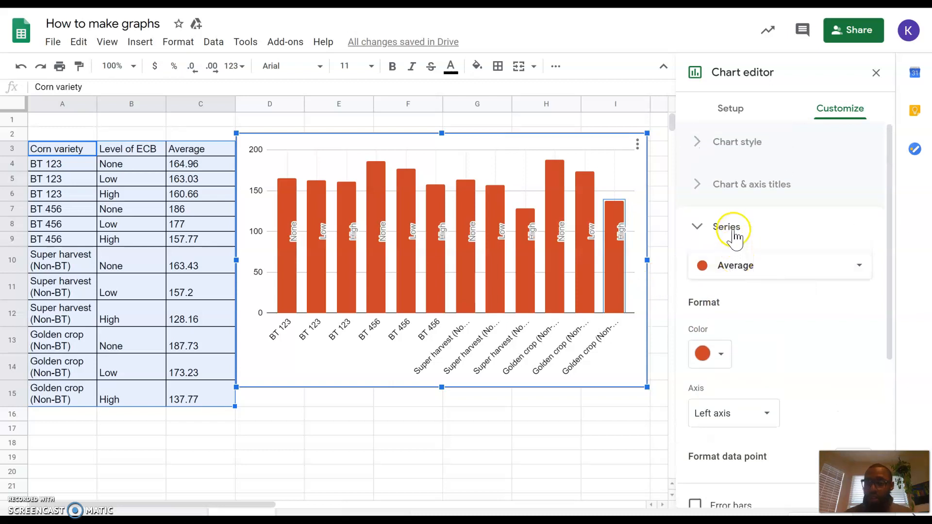
{"action": "left_click", "coordinate": [719, 119]}
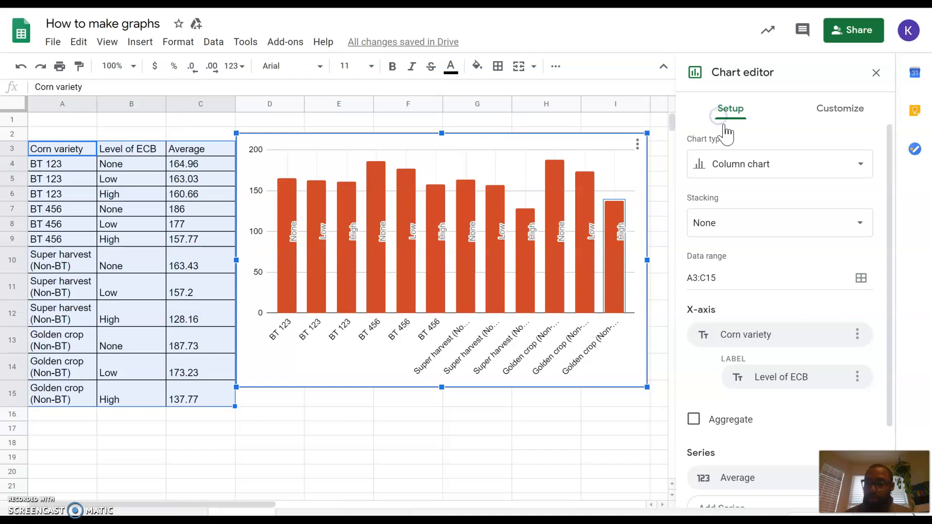
{"action": "left_click", "coordinate": [775, 165]}
{"action": "scroll", "coordinate": [761, 373], "scroll_direction": "down", "scroll_amount": 3}
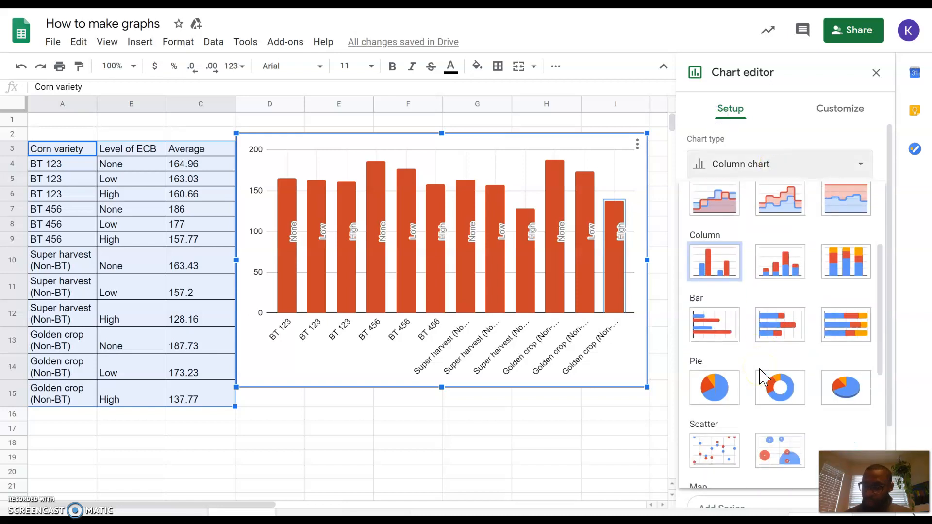
{"action": "left_click", "coordinate": [701, 320]}
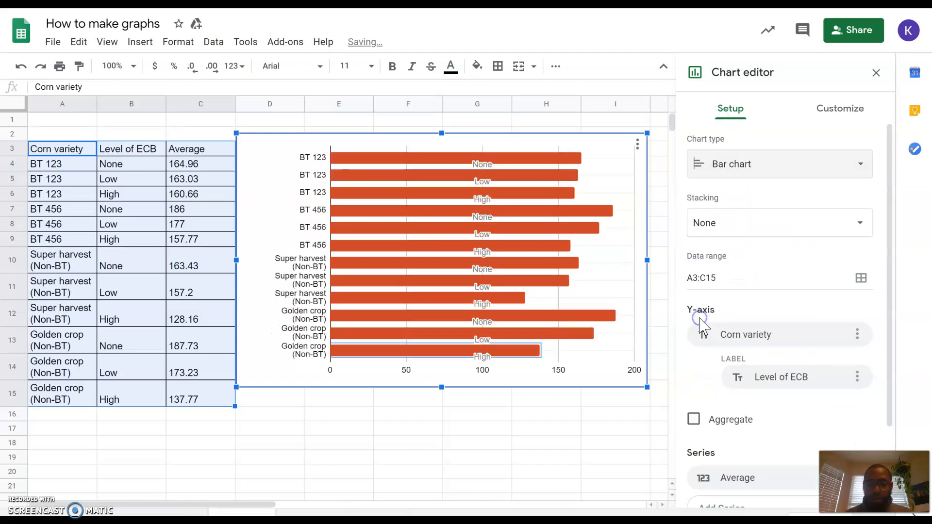
{"action": "left_click", "coordinate": [728, 310]}
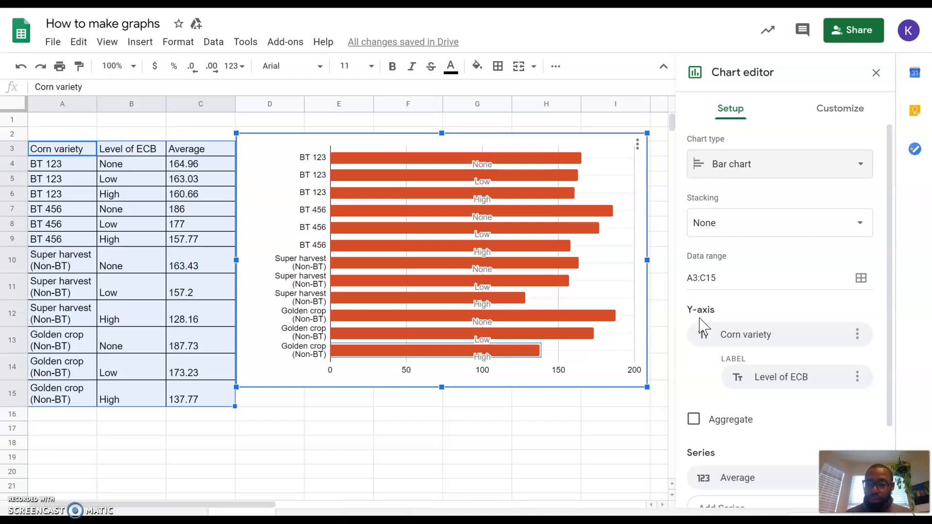
Step: Switch the chart type back to the basic Column chart
{"action": "left_click", "coordinate": [737, 166]}
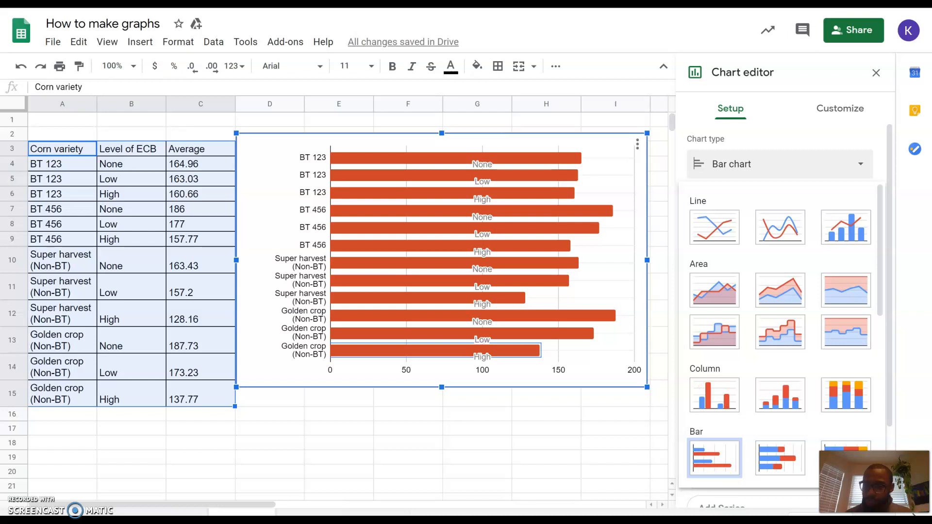
{"action": "scroll", "coordinate": [718, 423], "scroll_direction": "down", "scroll_amount": 3}
{"action": "scroll", "coordinate": [718, 427], "scroll_direction": "up", "scroll_amount": 2}
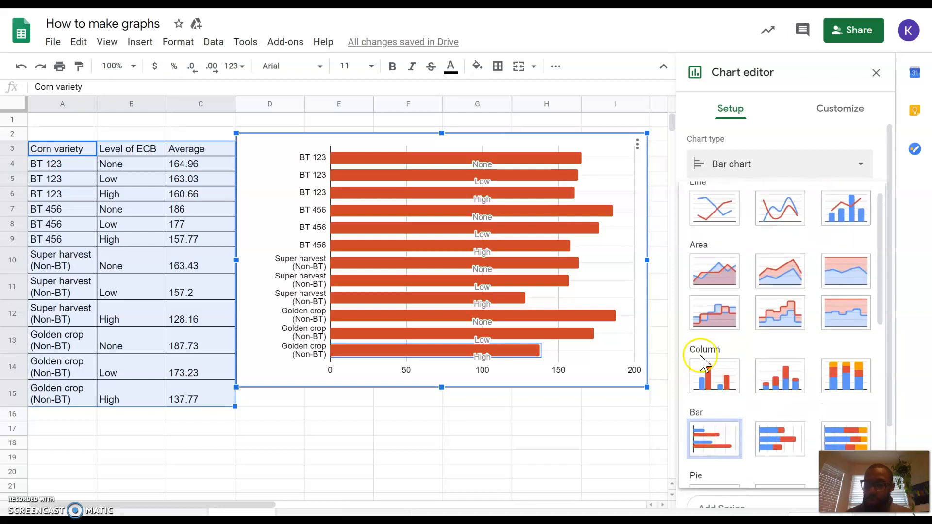
{"action": "left_click", "coordinate": [705, 373]}
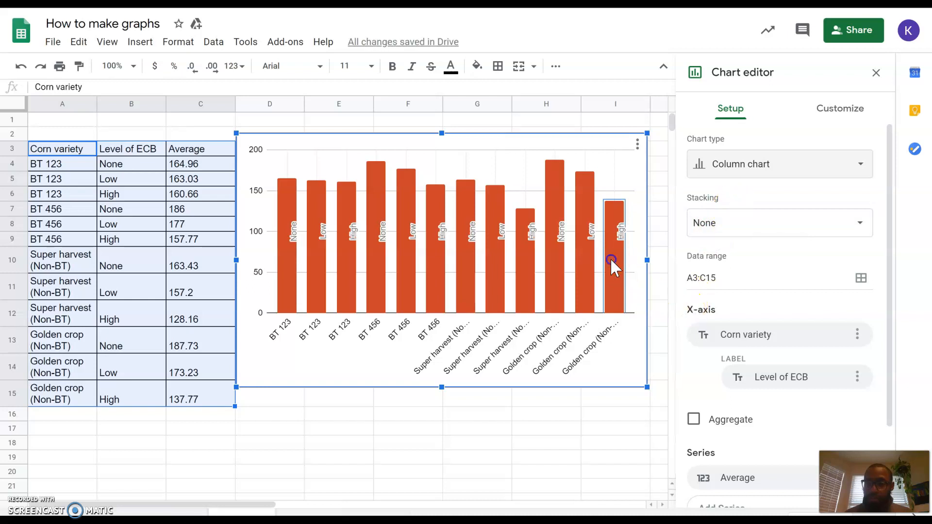
Step: Set the Average series color back to the theme blue
{"action": "left_click", "coordinate": [702, 291]}
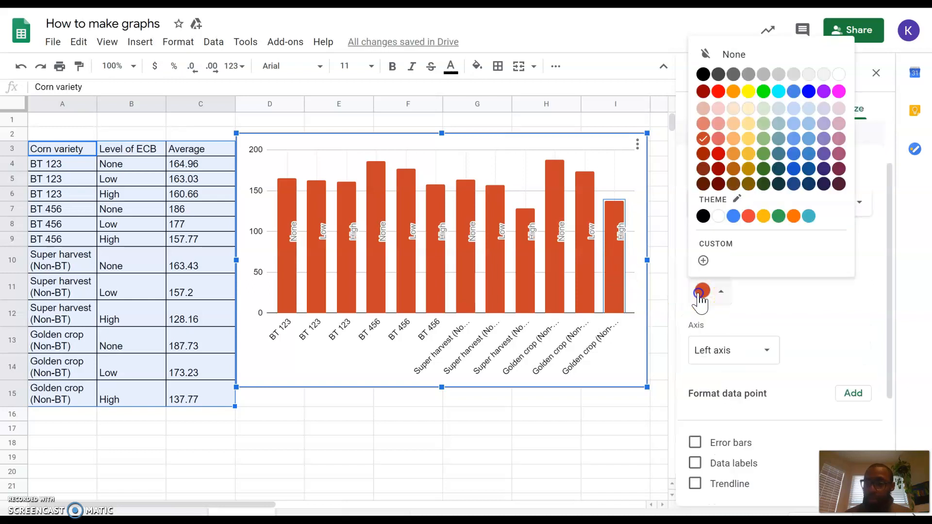
{"action": "left_click", "coordinate": [733, 216]}
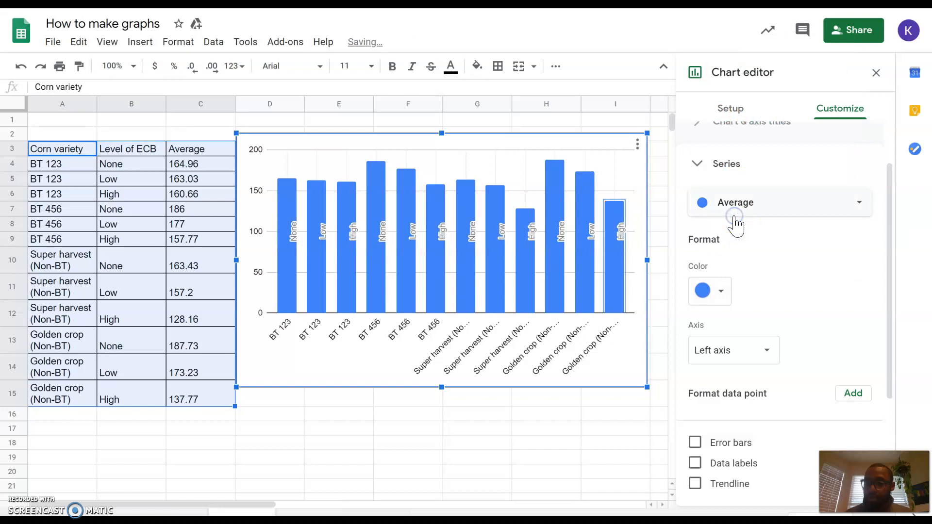
{"action": "left_click", "coordinate": [703, 291]}
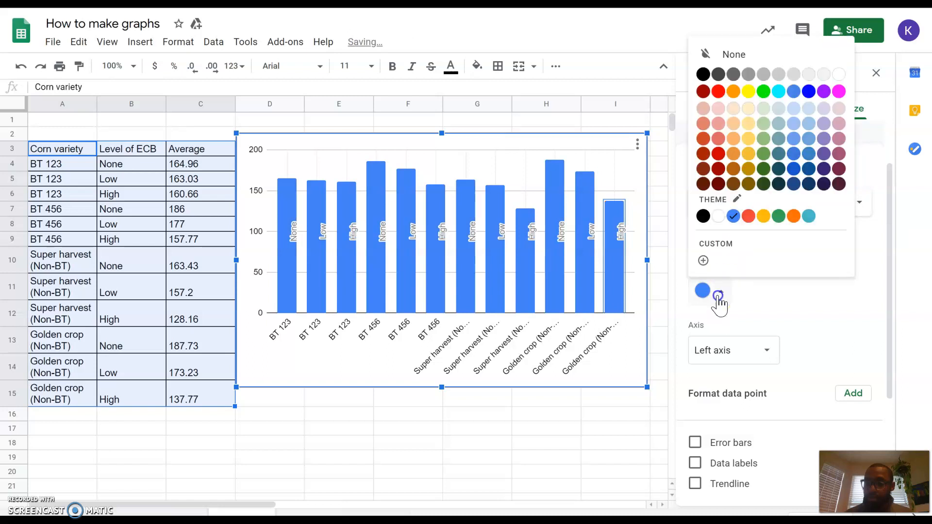
{"action": "left_click", "coordinate": [703, 262]}
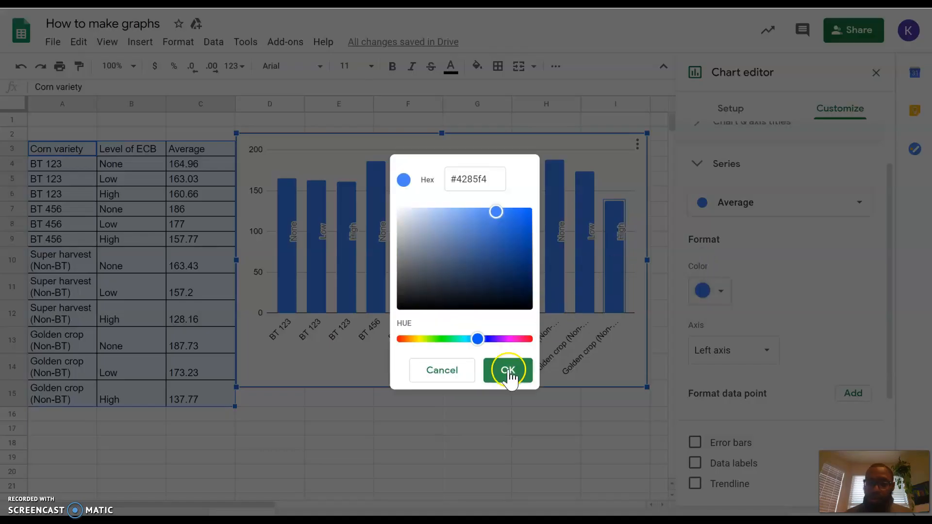
{"action": "left_click", "coordinate": [465, 371]}
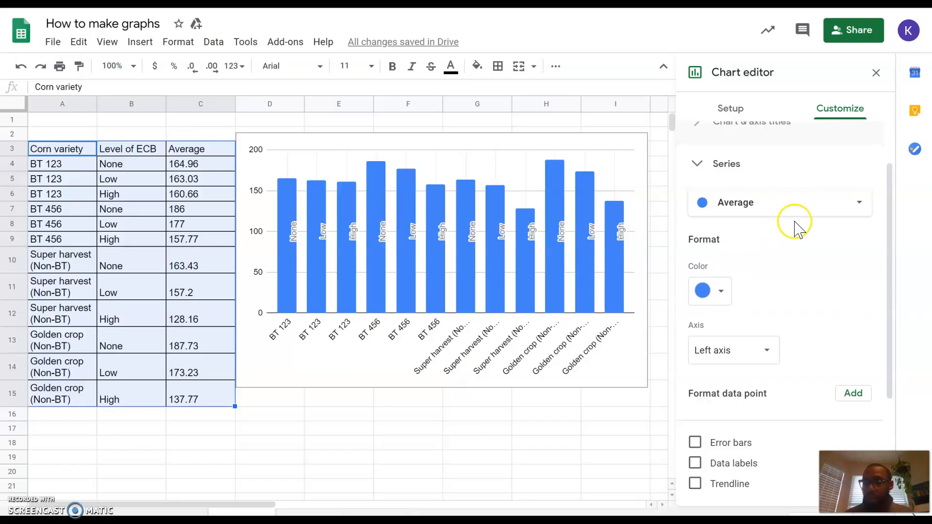
Step: Set the chart title to "Amount of corn in different levels of infestation"
{"action": "scroll", "coordinate": [792, 226], "scroll_direction": "up", "scroll_amount": 2}
{"action": "left_click", "coordinate": [746, 185]}
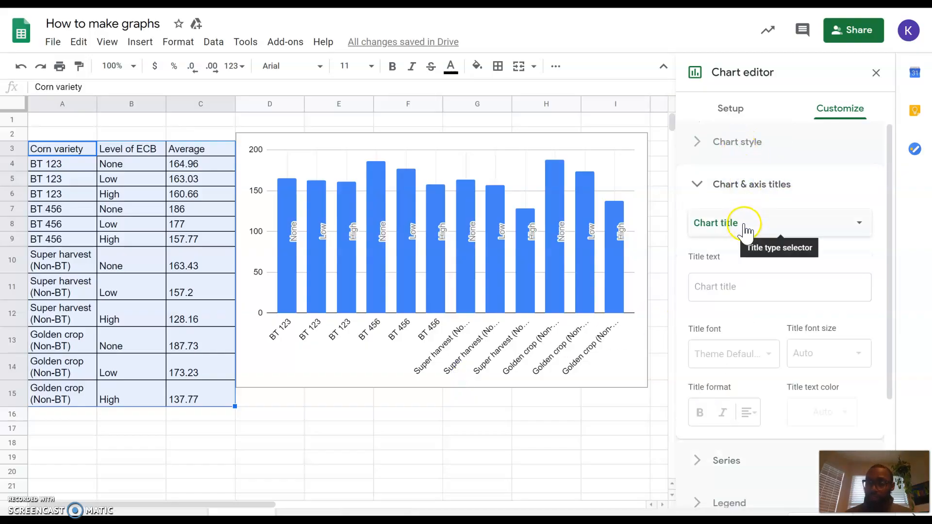
{"action": "left_click", "coordinate": [718, 300]}
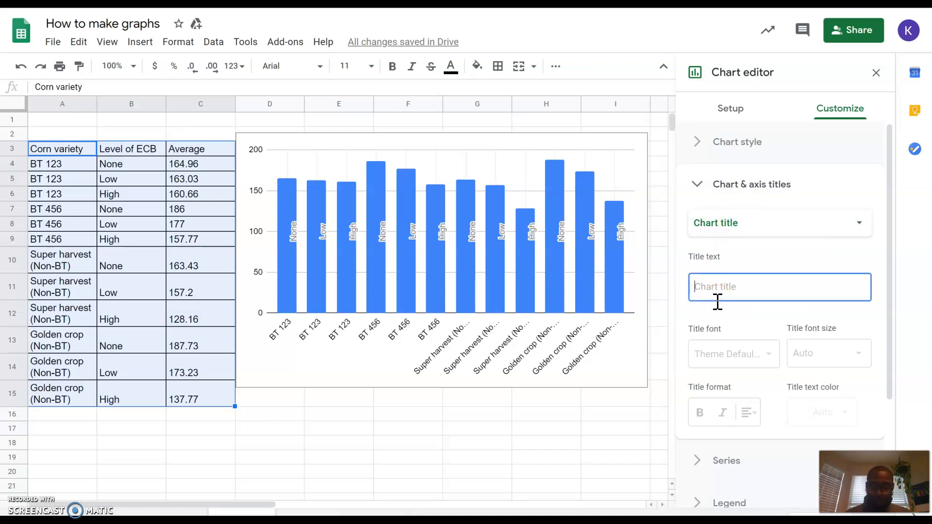
{"action": "type", "text": "L"}
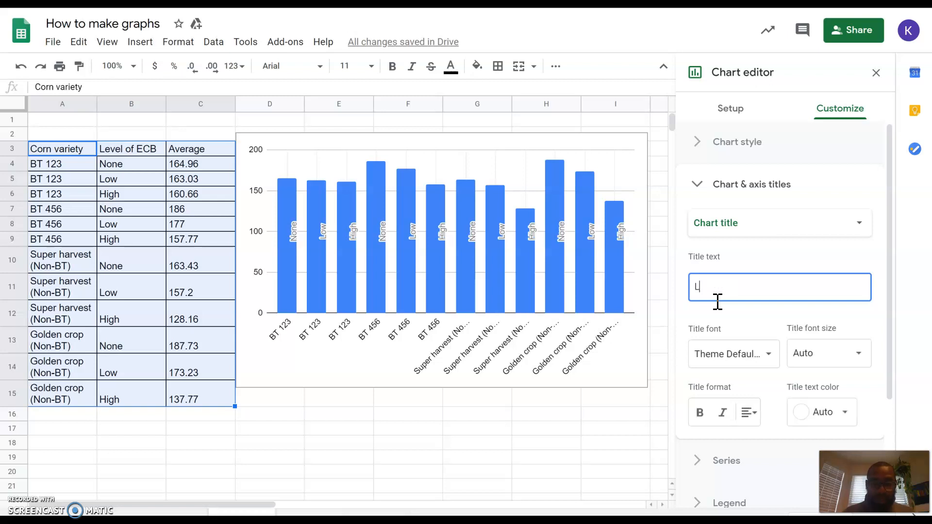
{"action": "key", "text": "BackSpace"}
{"action": "type", "text": "Amount of corn in"}
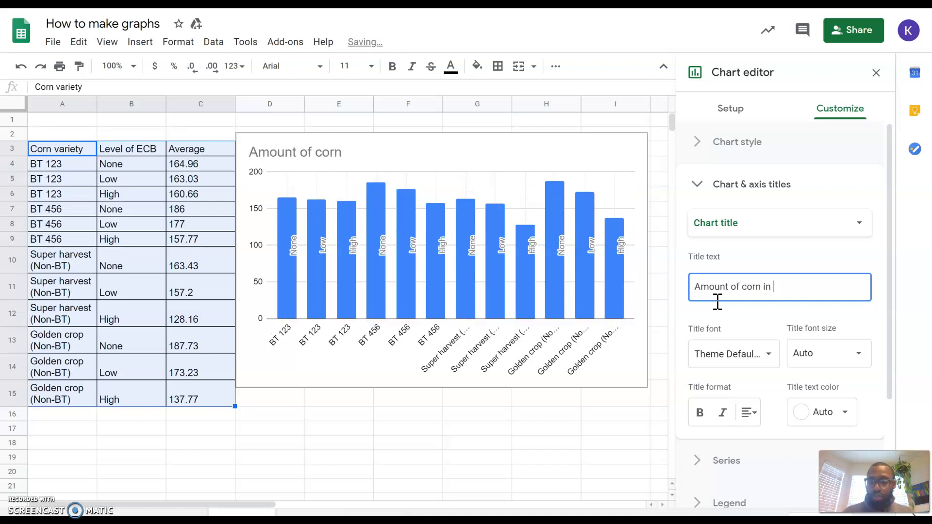
{"action": "type", "text": " differen"}
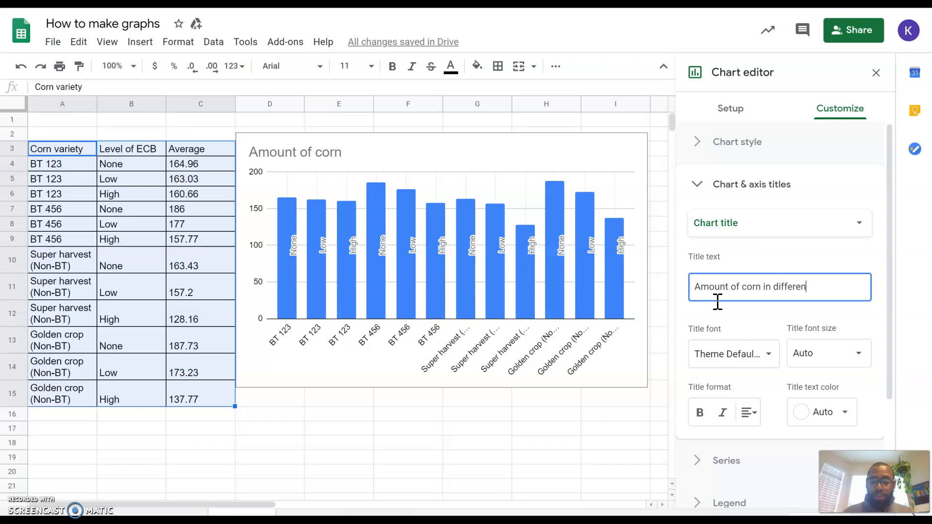
{"action": "type", "text": "t leverl"}
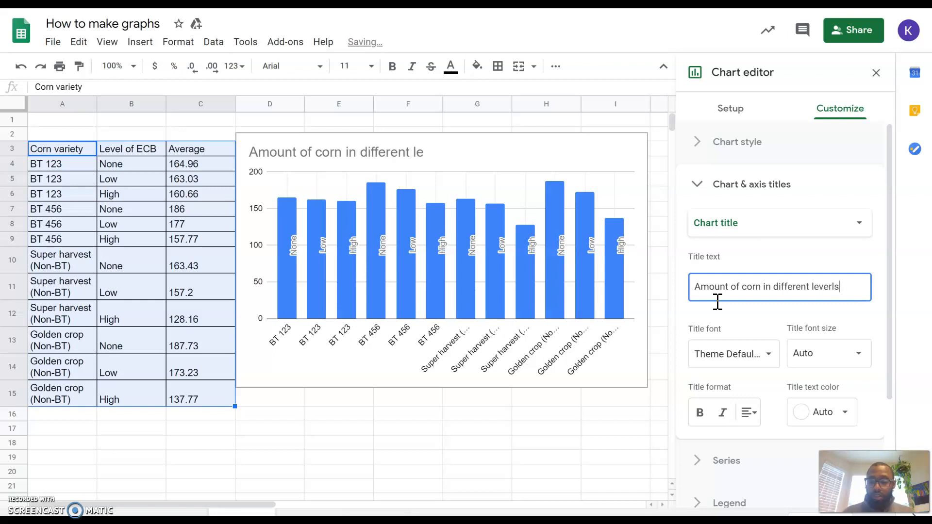
{"action": "key", "text": "BackSpace"}
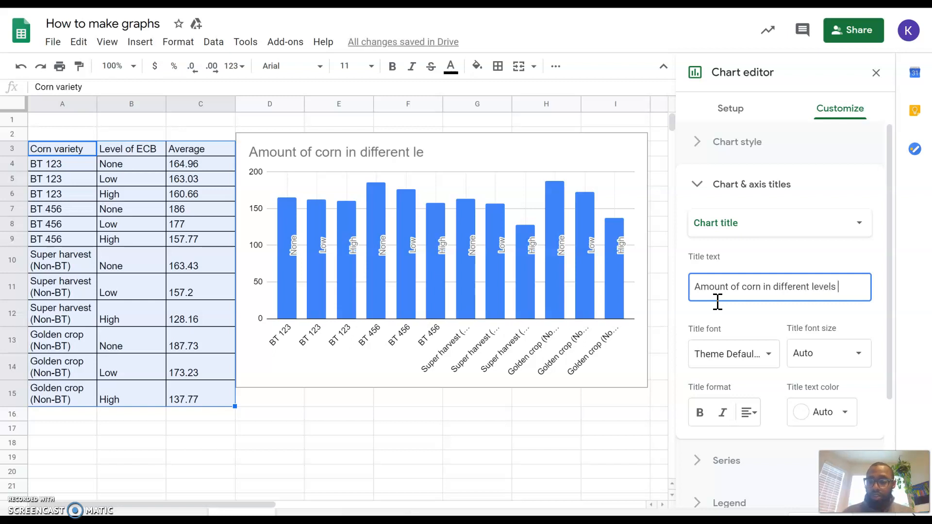
{"action": "type", "text": "ls of infestation"}
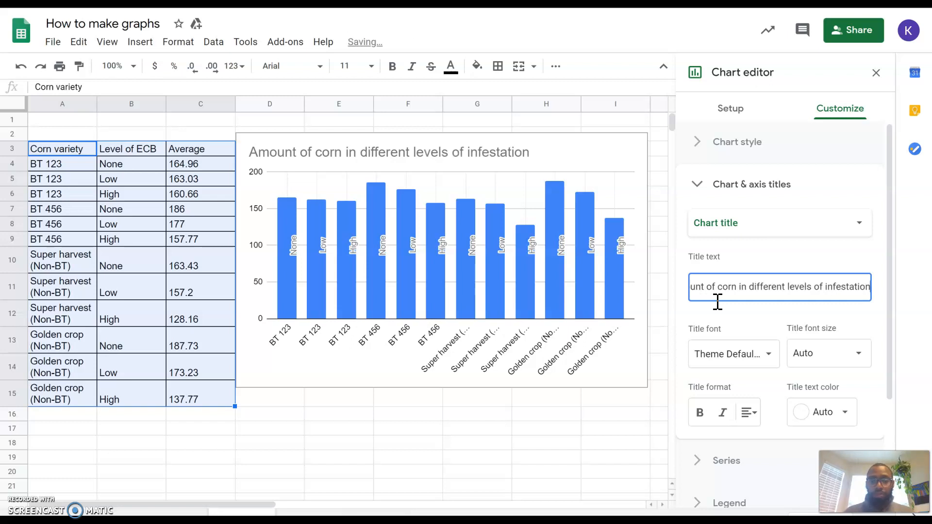
{"action": "left_click", "coordinate": [725, 291]}
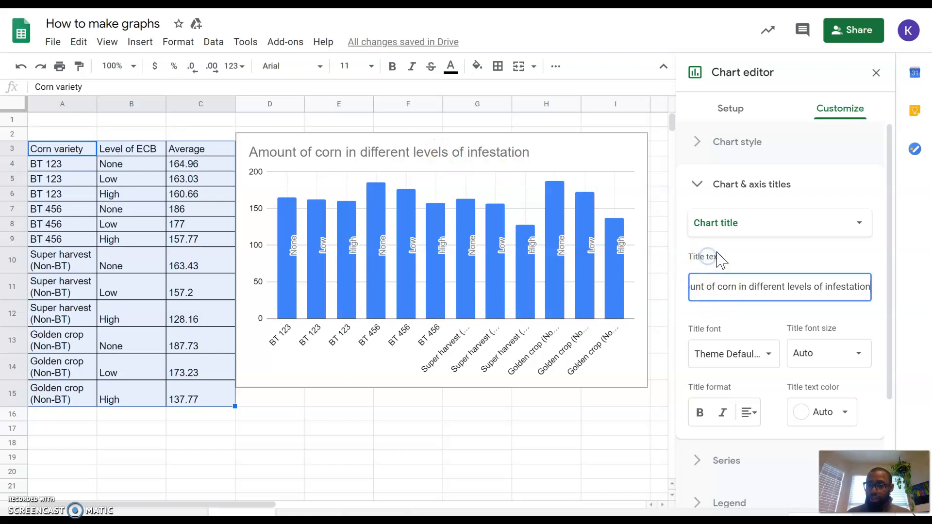
Step: Set the chart's vertical axis title to "Weight of corn"
{"action": "left_click", "coordinate": [773, 224]}
{"action": "left_click", "coordinate": [778, 267]}
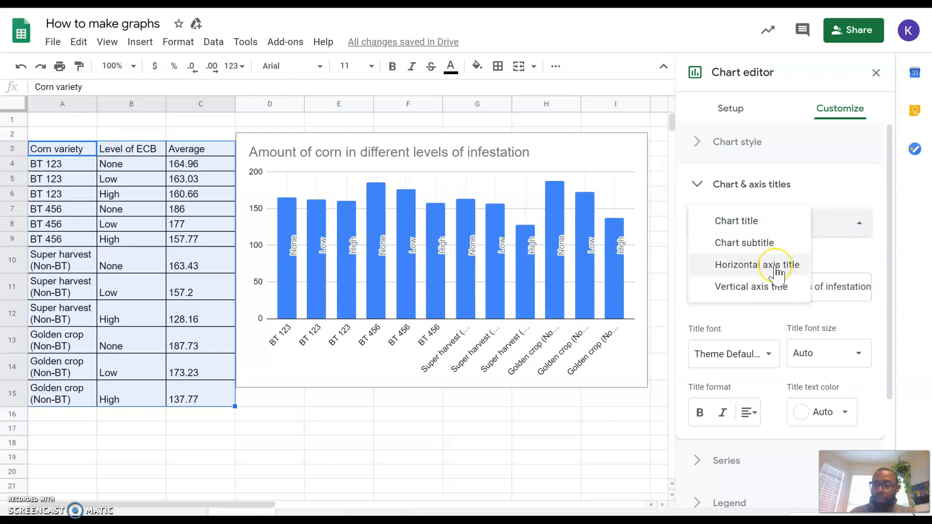
{"action": "left_click", "coordinate": [767, 291]}
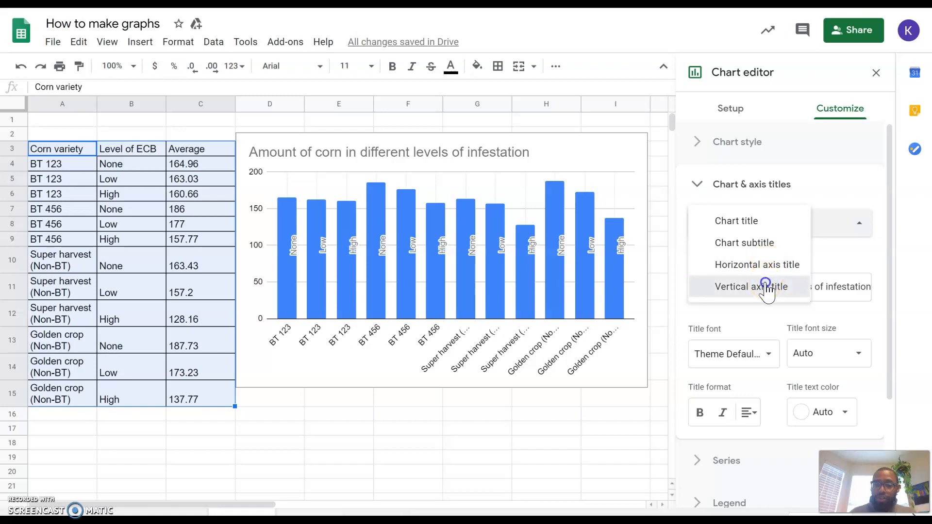
{"action": "left_click", "coordinate": [766, 283]}
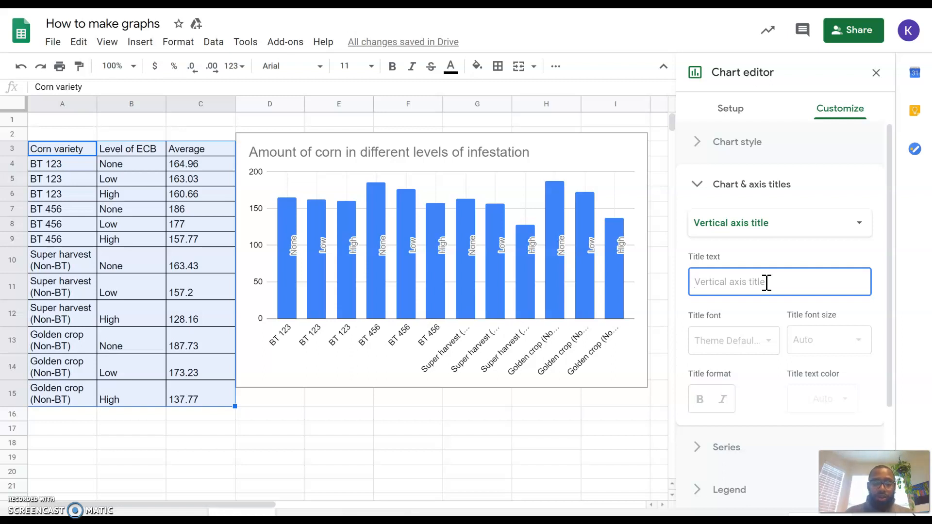
{"action": "type", "text": "Weight of "}
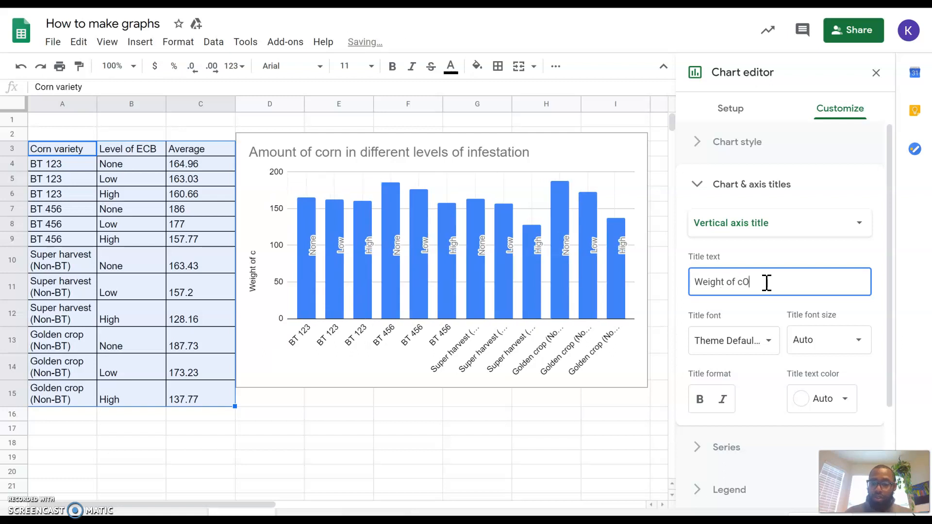
{"action": "type", "text": "co"}
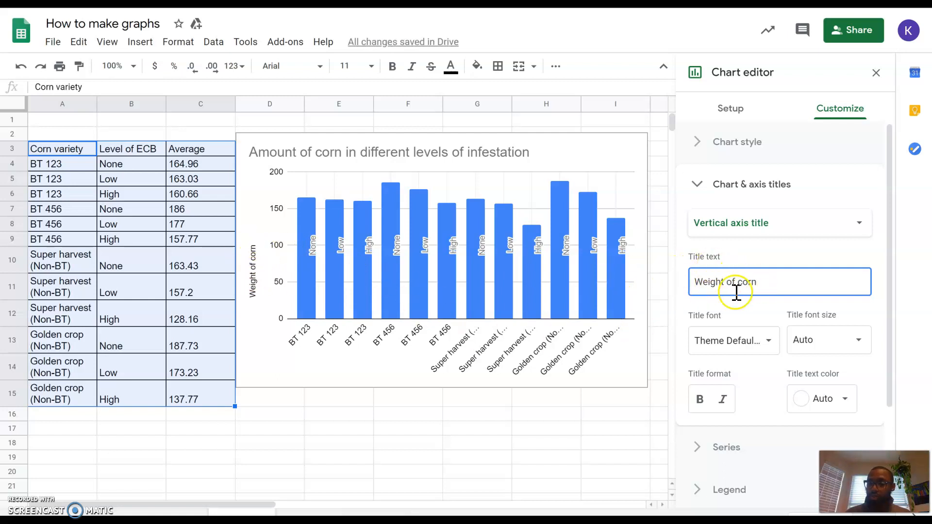
Step: Set the chart's horizontal axis title to "Types of corn" and finish editing the chart
{"action": "left_click", "coordinate": [797, 223]}
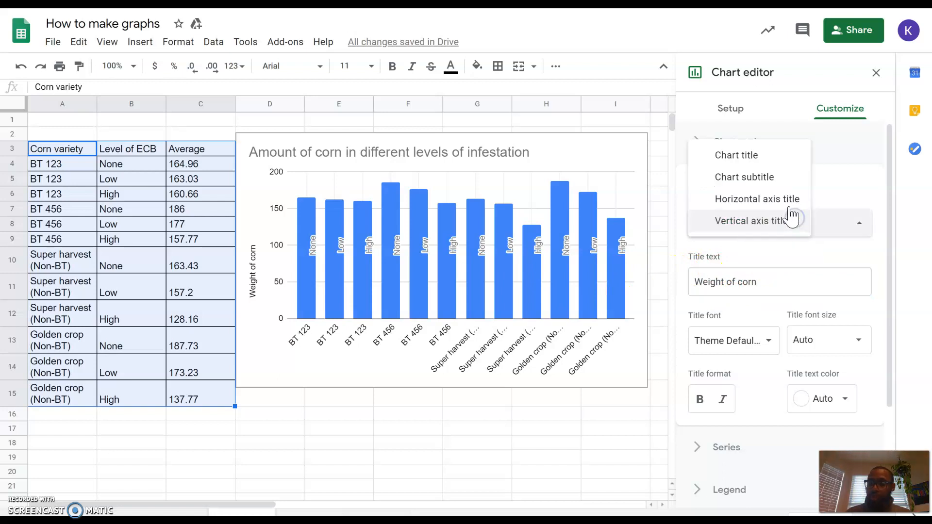
{"action": "left_click", "coordinate": [776, 203]}
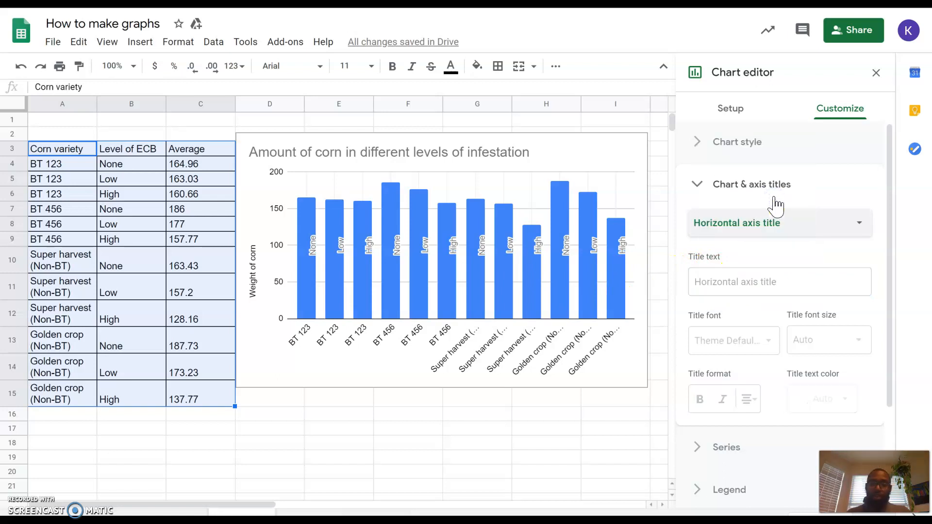
{"action": "left_click", "coordinate": [749, 284]}
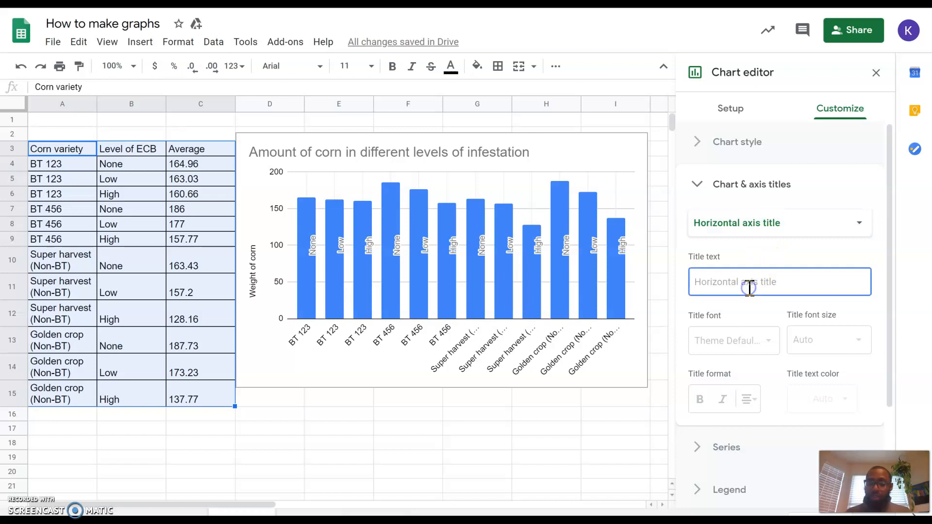
{"action": "type", "text": "Types of orn"}
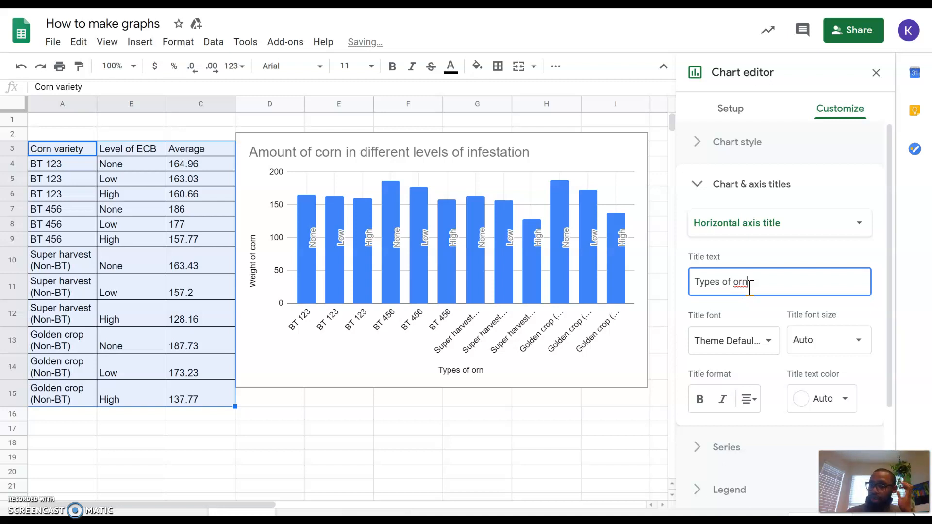
{"action": "key", "text": "BackSpace"}
{"action": "key", "text": "BackSpace"}
{"action": "key", "text": "BackSpace"}
{"action": "type", "text": "corn"}
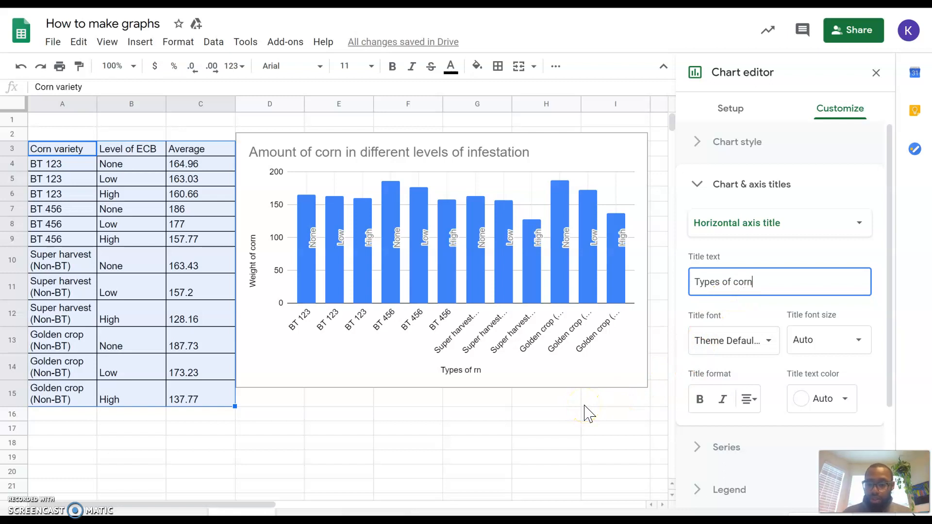
{"action": "left_click", "coordinate": [478, 403]}
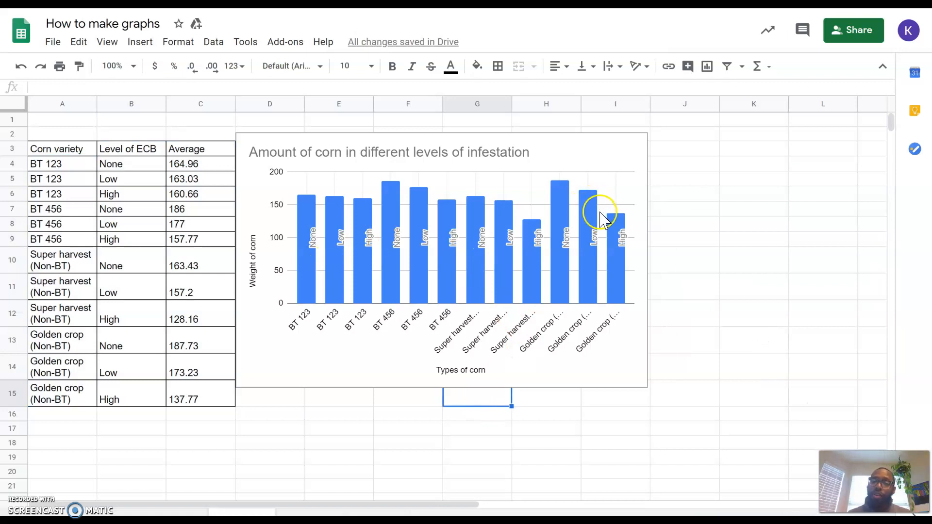
Step: Copy the corn chart from its chart options
{"action": "left_click", "coordinate": [613, 154]}
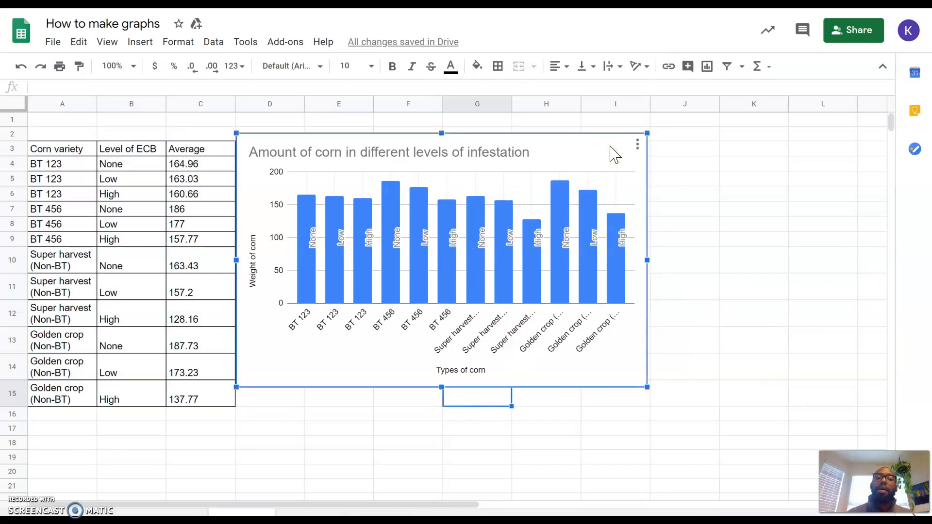
{"action": "left_click", "coordinate": [637, 146]}
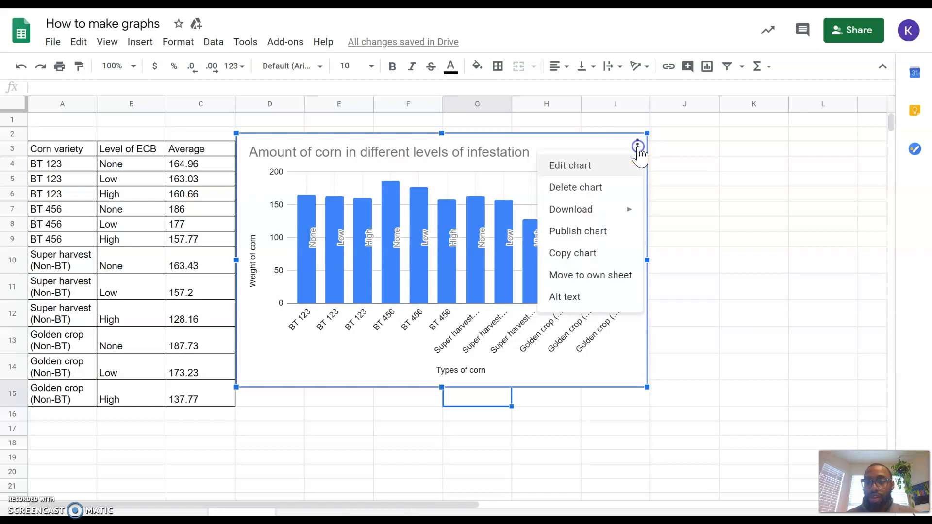
{"action": "left_click", "coordinate": [606, 255]}
{"action": "left_click", "coordinate": [254, 163]}
Step: Show the file formats available for downloading the corn chart, without downloading it
{"action": "left_click", "coordinate": [635, 146]}
{"action": "left_click", "coordinate": [638, 145]}
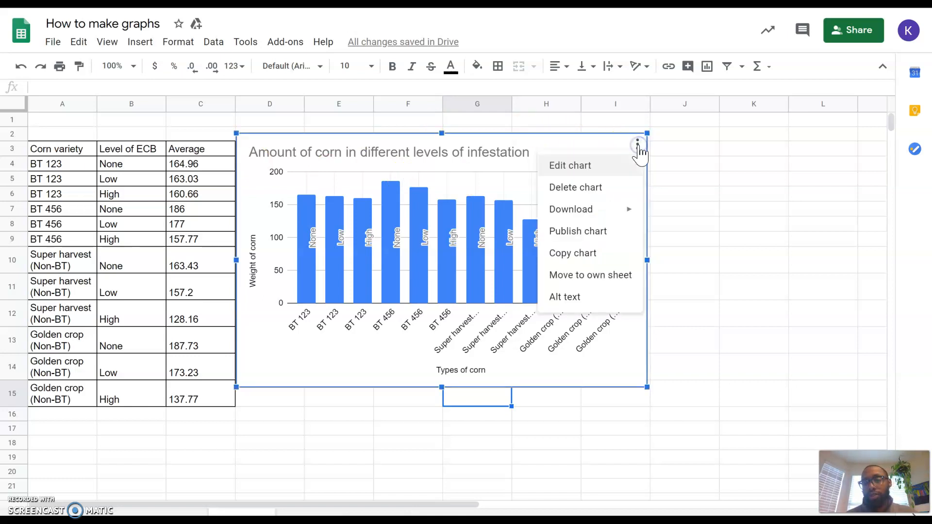
{"action": "mouse_move", "coordinate": [620, 214]}
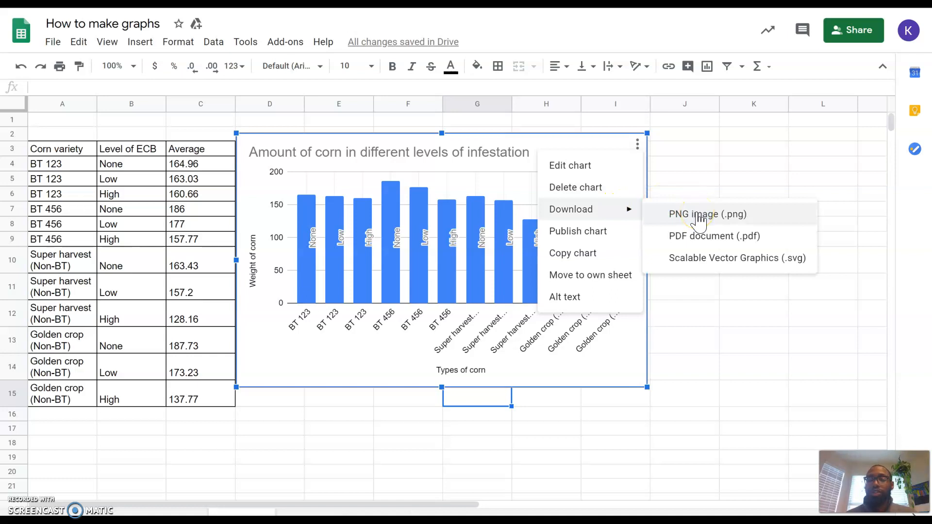
{"action": "left_click", "coordinate": [408, 400]}
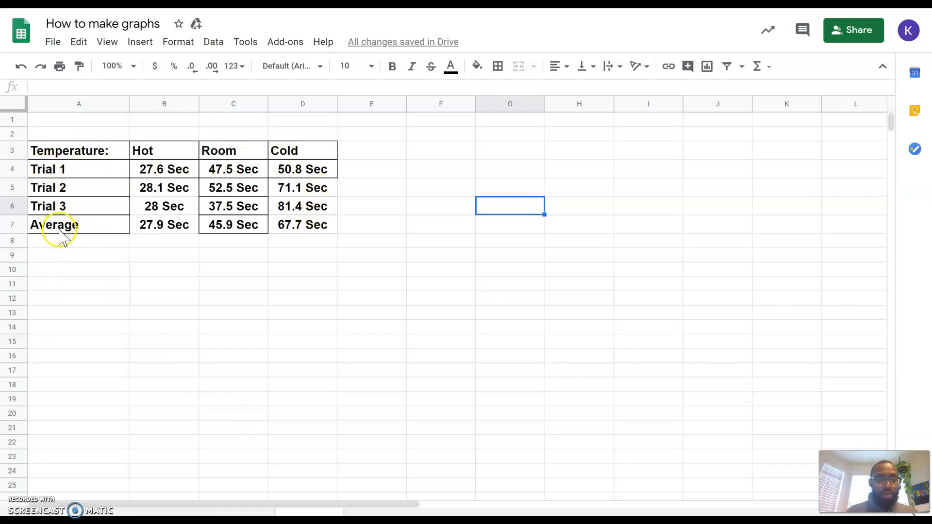
Step: Delete rows 4 to 6 holding Trial 1, Trial 2 and Trial 3 from the temperature table
{"action": "left_click", "coordinate": [15, 167]}
{"action": "mouse_move", "coordinate": [15, 169]}
{"action": "left_mouse_down"}
{"action": "mouse_move", "coordinate": [16, 181]}
{"action": "mouse_move", "coordinate": [17, 171]}
{"action": "left_mouse_up"}
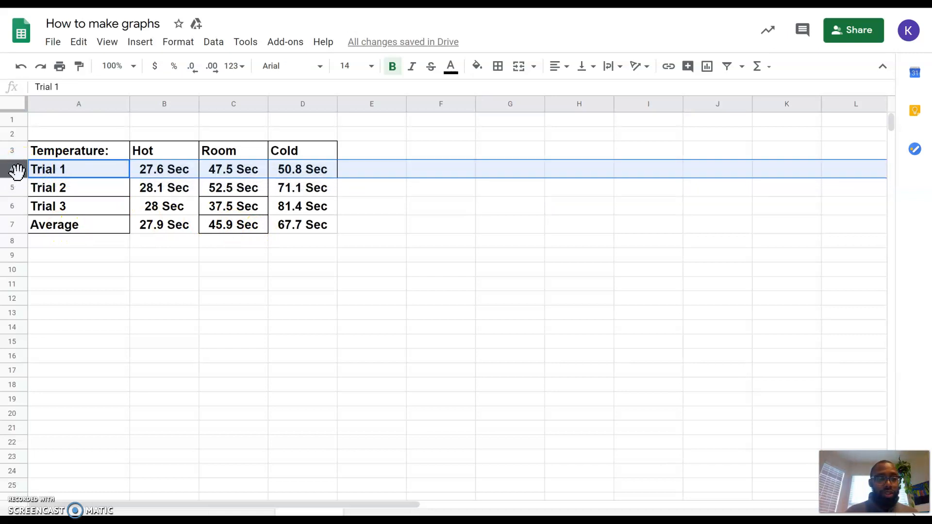
{"action": "left_click", "coordinate": [42, 187]}
{"action": "left_click_drag", "start_coordinate": [12, 169], "coordinate": [13, 206]}
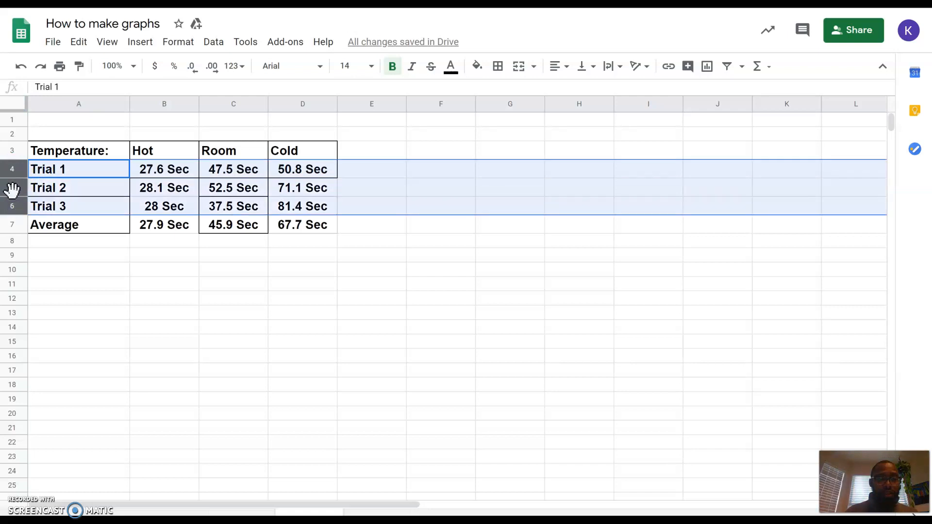
{"action": "right_click", "coordinate": [12, 191]}
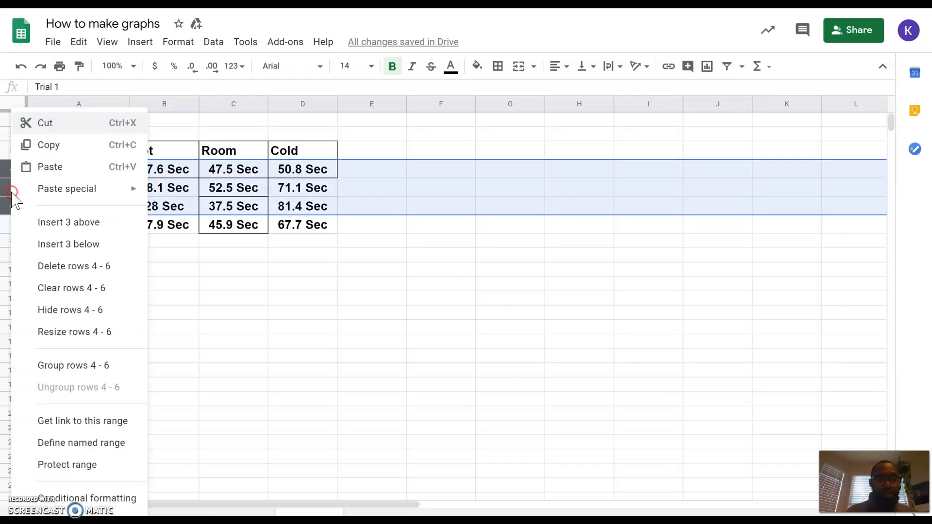
{"action": "left_click", "coordinate": [75, 268]}
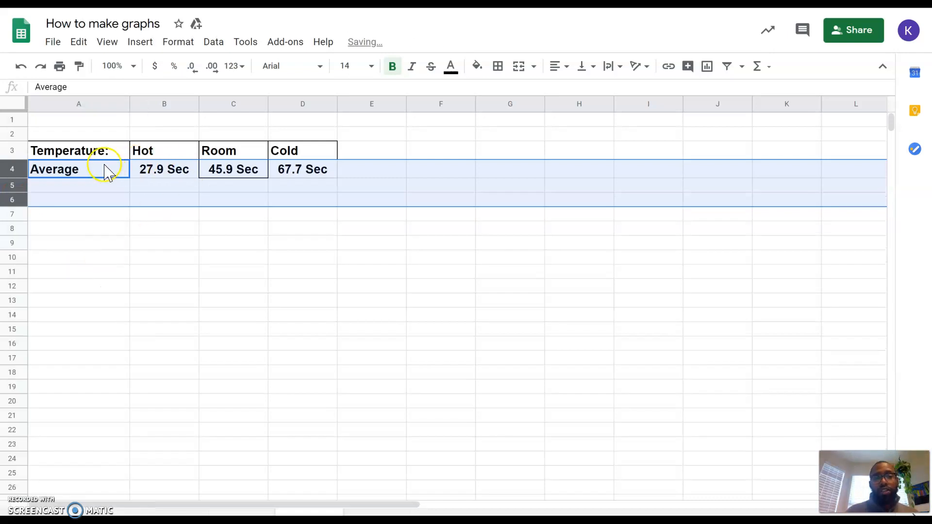
Step: Try to insert a chart from the temperature averages in A3:D4
{"action": "left_click", "coordinate": [77, 154]}
{"action": "left_click", "coordinate": [72, 155]}
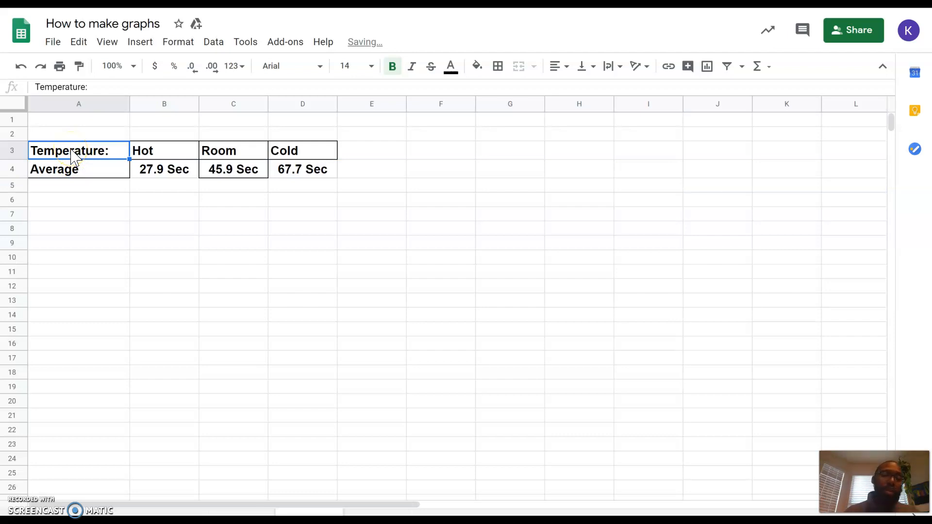
{"action": "left_click", "coordinate": [73, 150]}
{"action": "left_click_drag", "start_coordinate": [124, 149], "coordinate": [290, 173]}
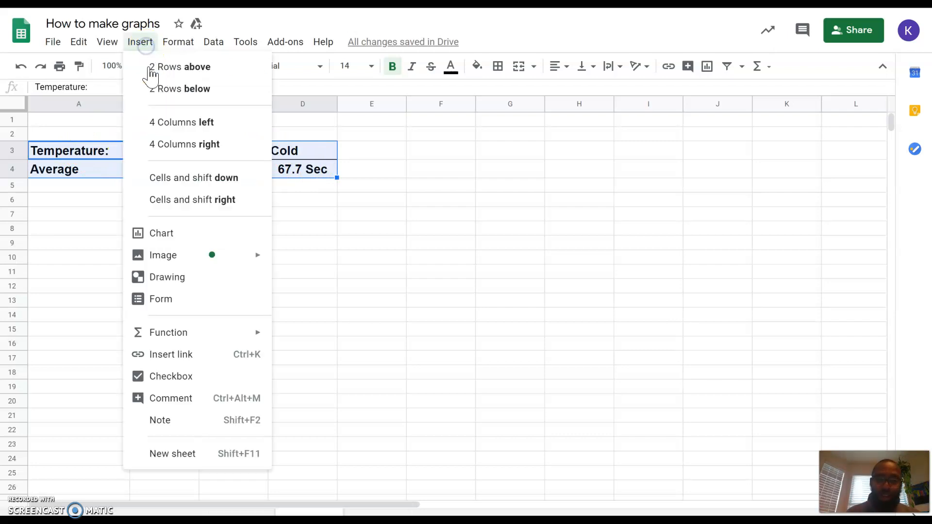
{"action": "left_click", "coordinate": [163, 234]}
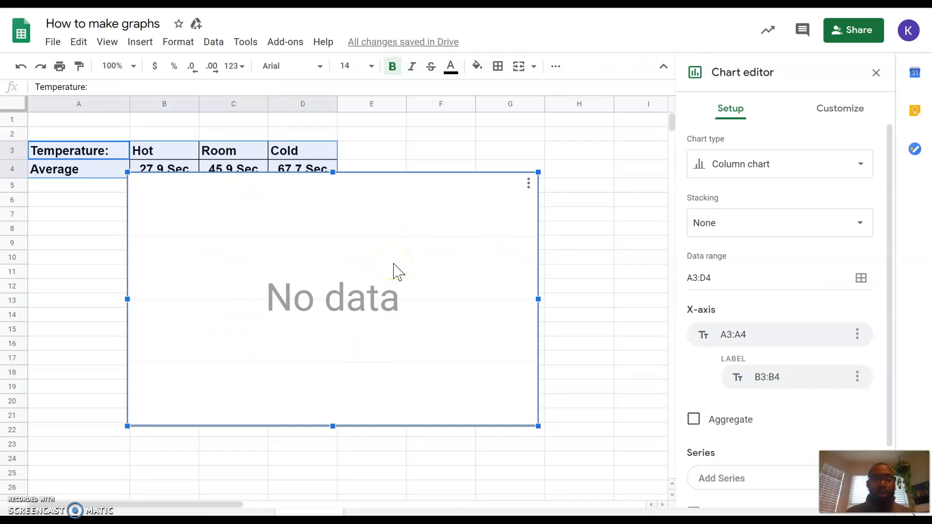
{"action": "key", "text": "Delete"}
Step: Remove the "Sec" unit from the Cold average in D4 so that the cell holds only 67.7
{"action": "left_click", "coordinate": [307, 173]}
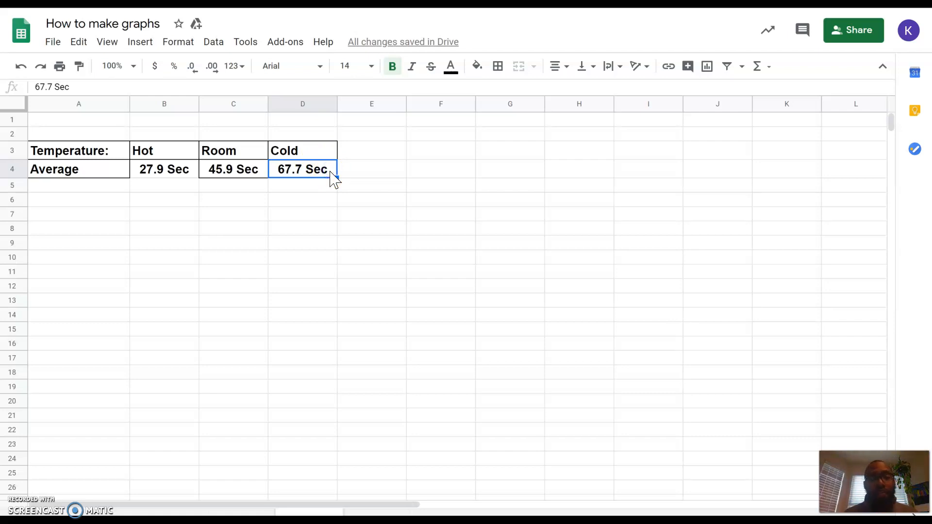
{"action": "left_click", "coordinate": [116, 86]}
{"action": "key", "text": "BackSpace"}
{"action": "key", "text": "BackSpace"}
{"action": "key", "text": "BackSpace"}
{"action": "key", "text": "BackSpace"}
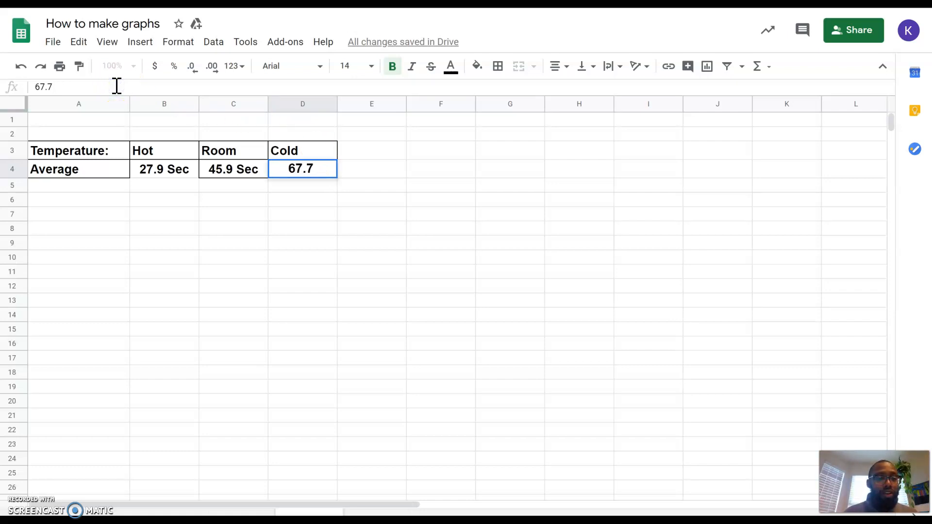
{"action": "left_click", "coordinate": [222, 174]}
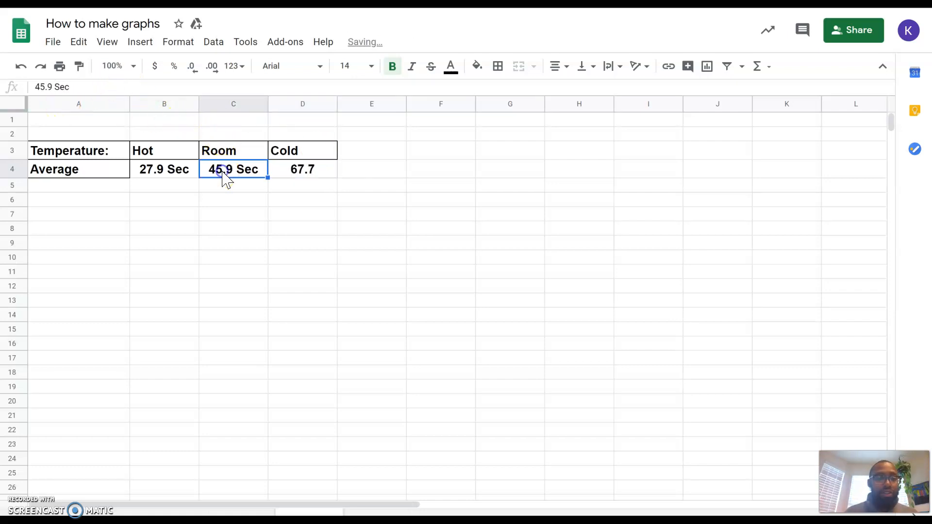
Step: Remove the "Sec" unit from the Room average in C4 so that the cell holds only 45.9
{"action": "left_click", "coordinate": [87, 86]}
{"action": "key", "text": "BackSpace"}
{"action": "key", "text": "BackSpace"}
{"action": "key", "text": "BackSpace"}
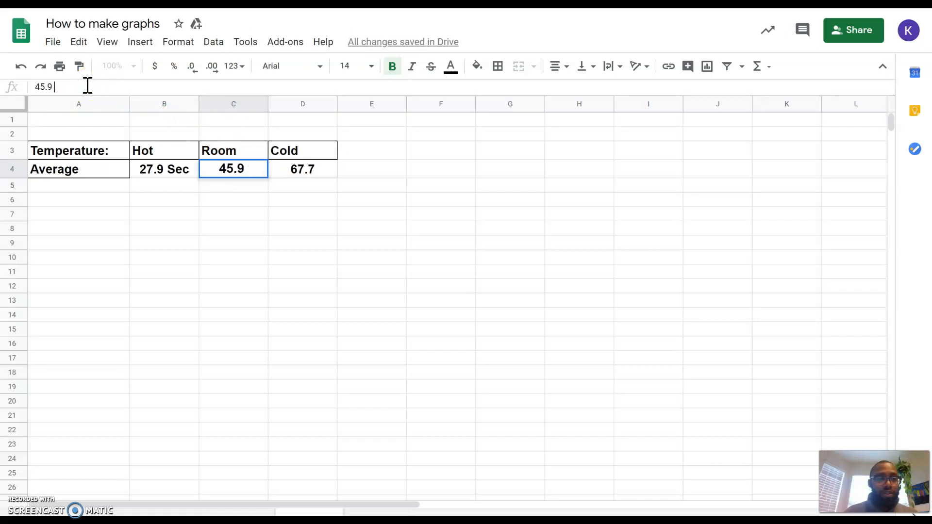
Step: Strip the "Sec" unit from the Hot average in B4, leaving only the number 27.9
{"action": "left_click", "coordinate": [145, 170]}
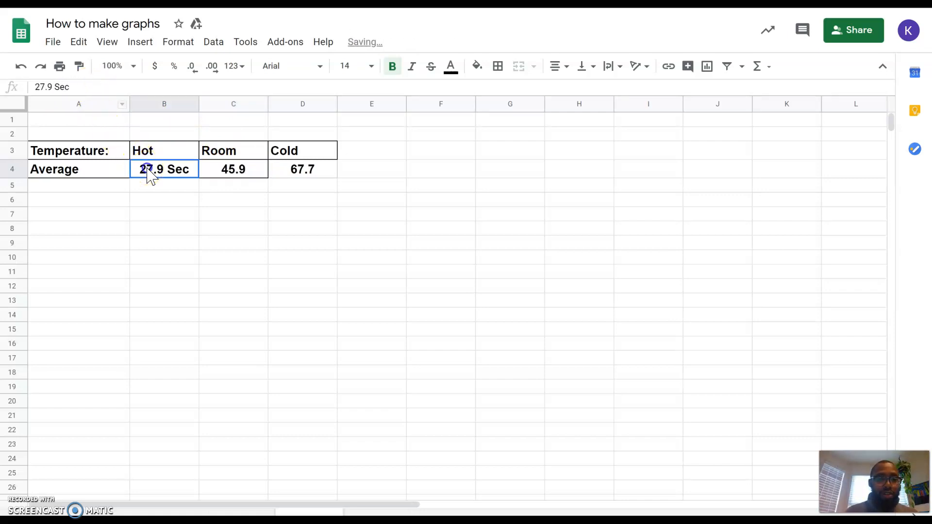
{"action": "left_click", "coordinate": [88, 84]}
{"action": "key", "text": "BackSpace"}
{"action": "key", "text": "BackSpace"}
{"action": "key", "text": "BackSpace"}
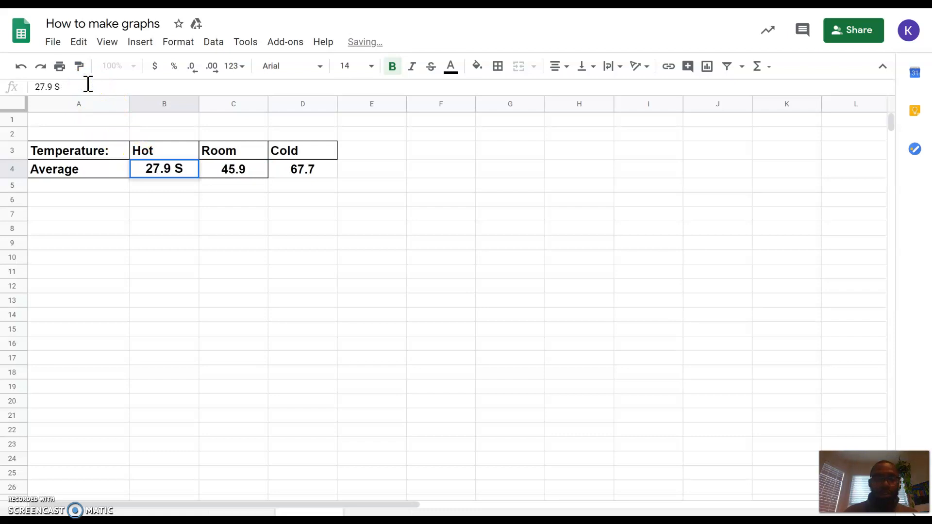
Step: Extend the row label in A4 to read "Average (sec)"
{"action": "left_click", "coordinate": [83, 166]}
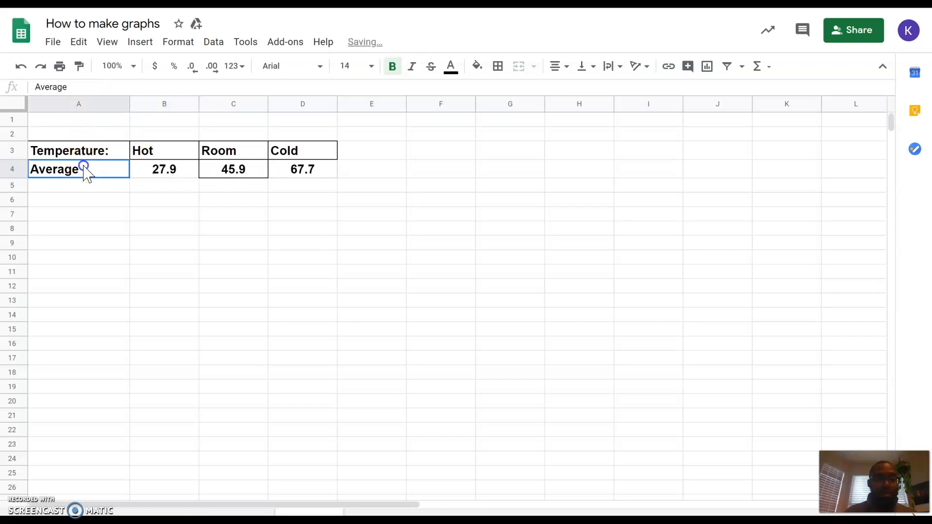
{"action": "left_click", "coordinate": [79, 87]}
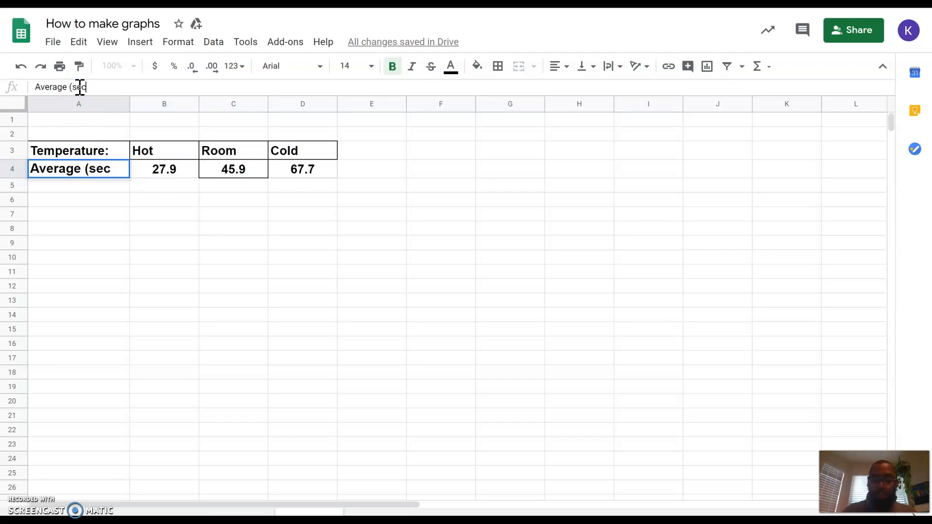
{"action": "type", "text": "(sec)"}
{"action": "left_click", "coordinate": [162, 187]}
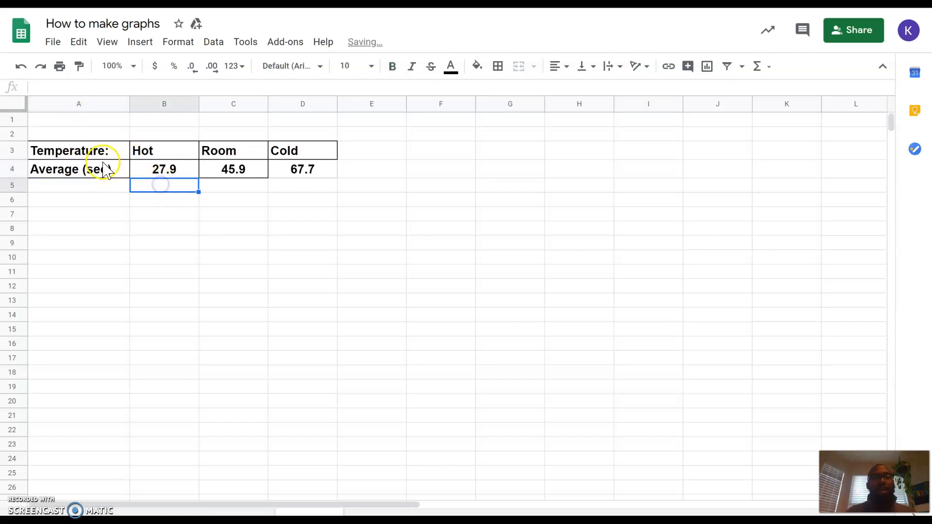
Step: Insert a column chart of the temperature averages in A3:D4 and place it below the table
{"action": "left_click_drag", "start_coordinate": [88, 157], "coordinate": [306, 176]}
{"action": "left_click", "coordinate": [138, 43]}
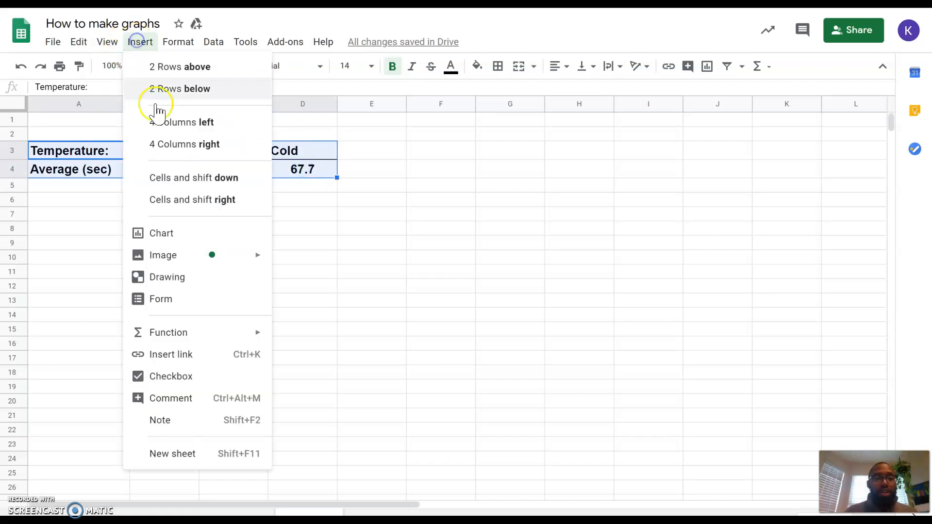
{"action": "left_click", "coordinate": [186, 237]}
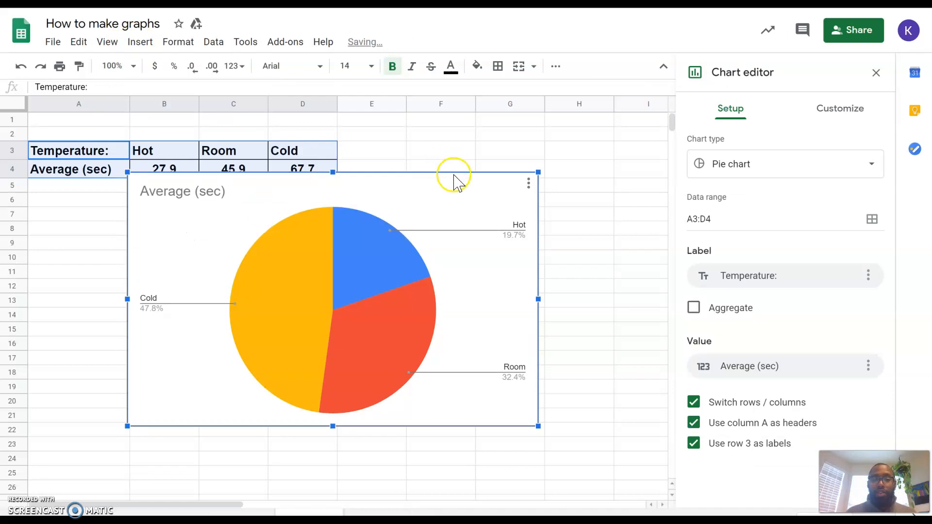
{"action": "left_click_drag", "start_coordinate": [467, 191], "coordinate": [518, 223]}
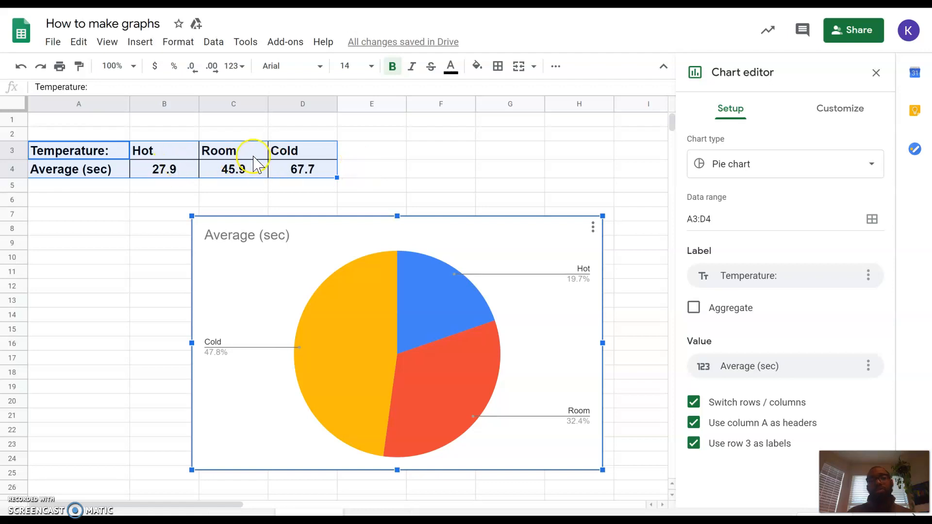
{"action": "left_click", "coordinate": [754, 169]}
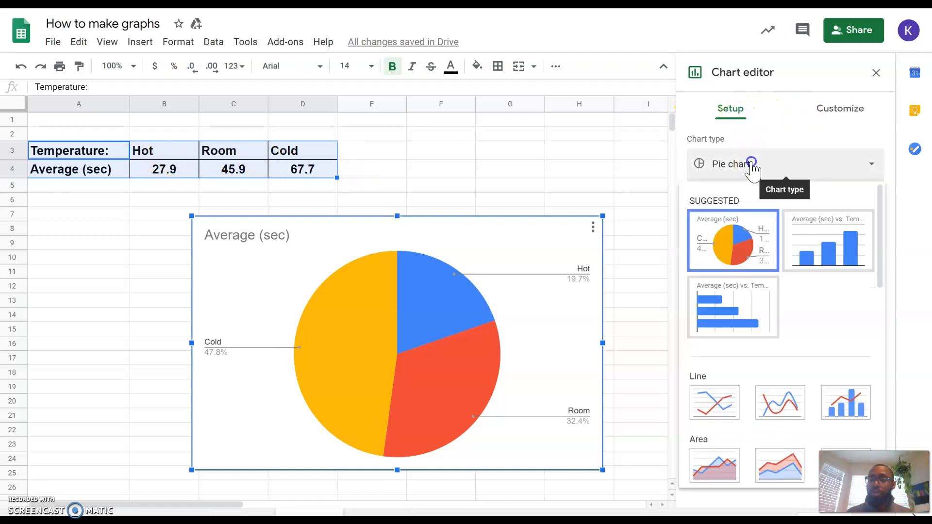
{"action": "left_click", "coordinate": [820, 261]}
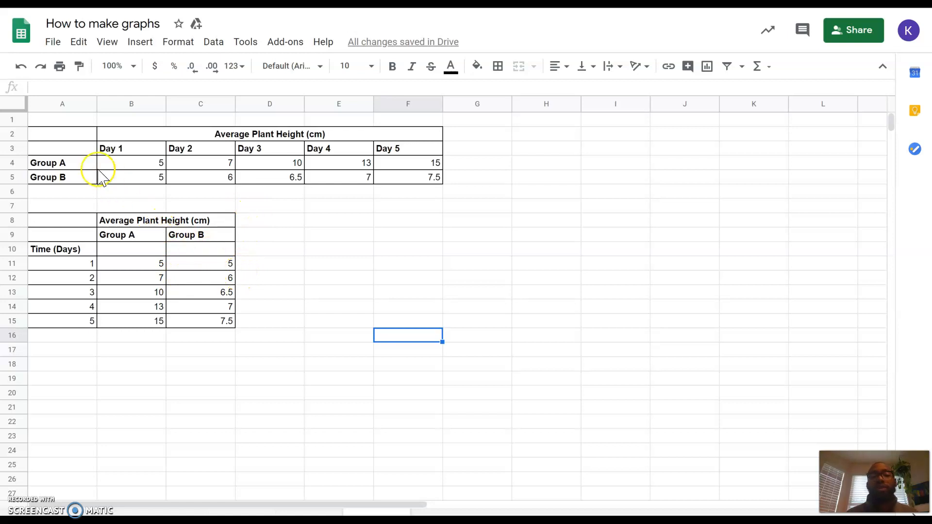
Step: Try plotting the plant height table in A2:F5 as a line chart, and delete that chart
{"action": "left_click_drag", "start_coordinate": [74, 137], "coordinate": [365, 184]}
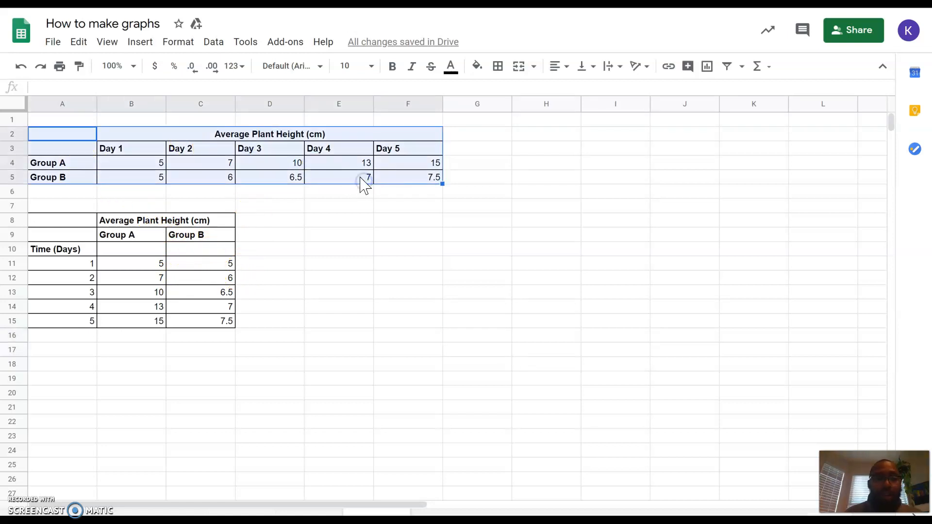
{"action": "left_click", "coordinate": [141, 42]}
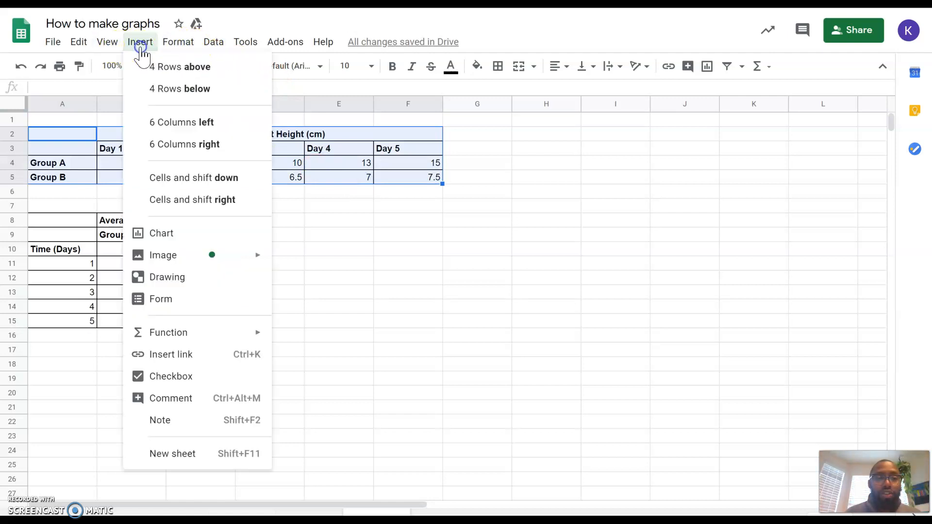
{"action": "left_click", "coordinate": [174, 235]}
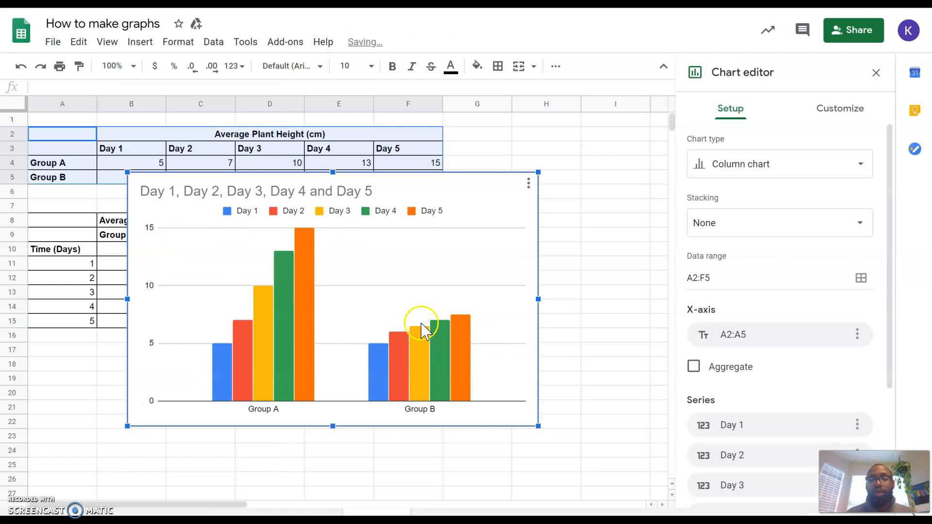
{"action": "left_click", "coordinate": [770, 169]}
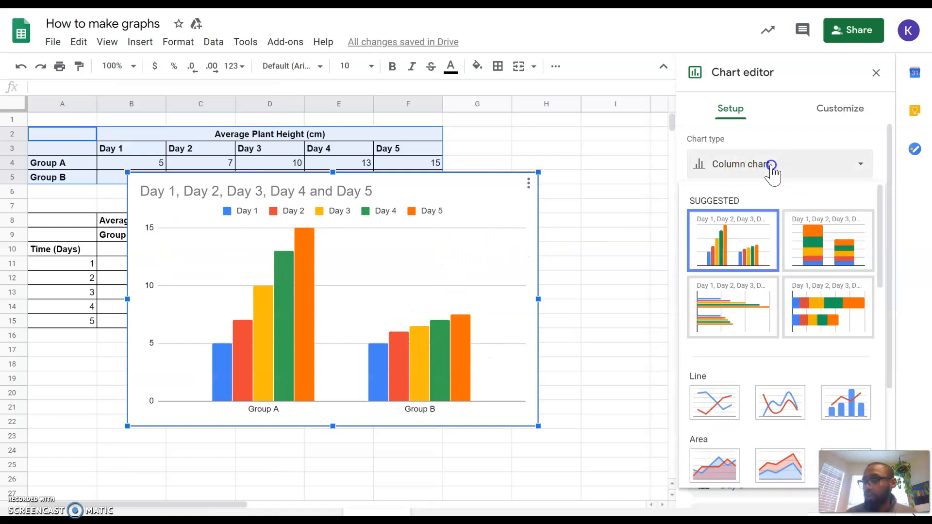
{"action": "left_click", "coordinate": [717, 402]}
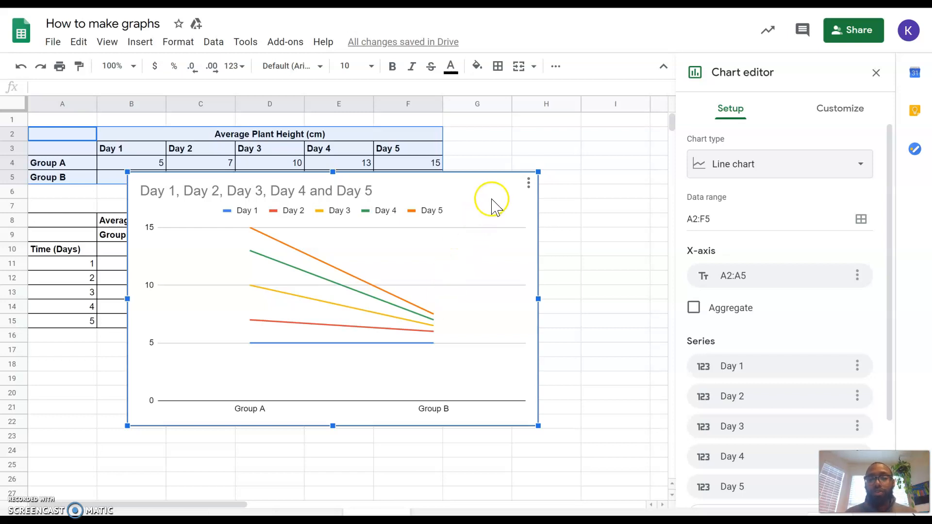
{"action": "key", "text": "Delete"}
{"action": "left_click", "coordinate": [393, 270]}
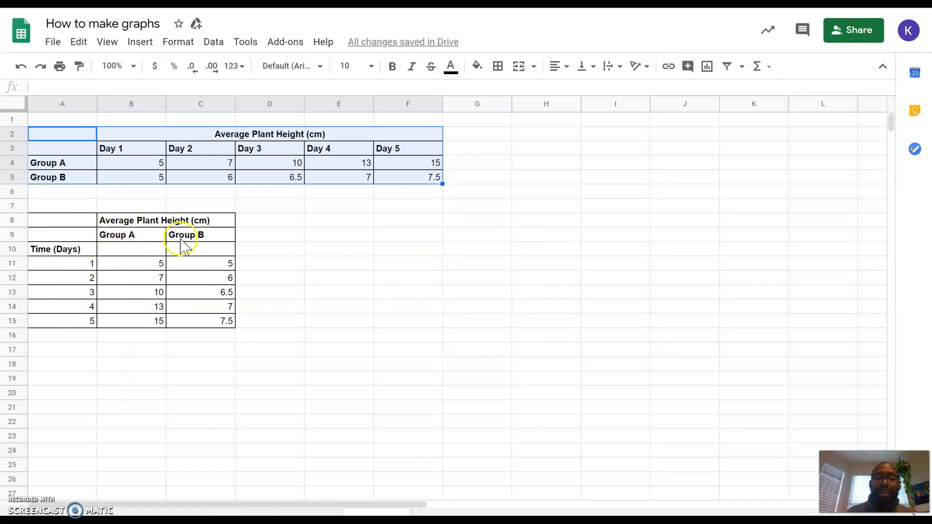
{"action": "left_click", "coordinate": [164, 363]}
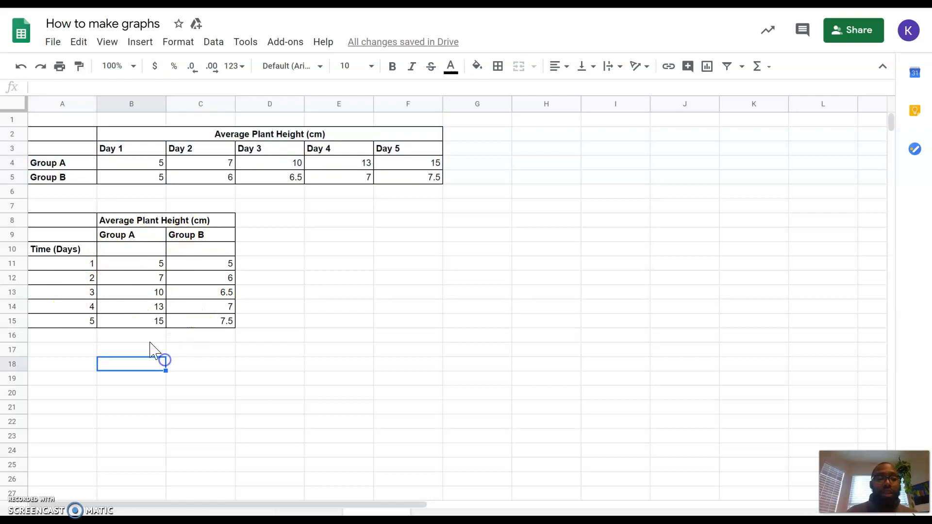
Step: Insert a line chart from the plant height table in A8:C15 and move it to the right of that table's data
{"action": "left_click", "coordinate": [59, 217]}
{"action": "left_click_drag", "start_coordinate": [94, 210], "coordinate": [202, 326]}
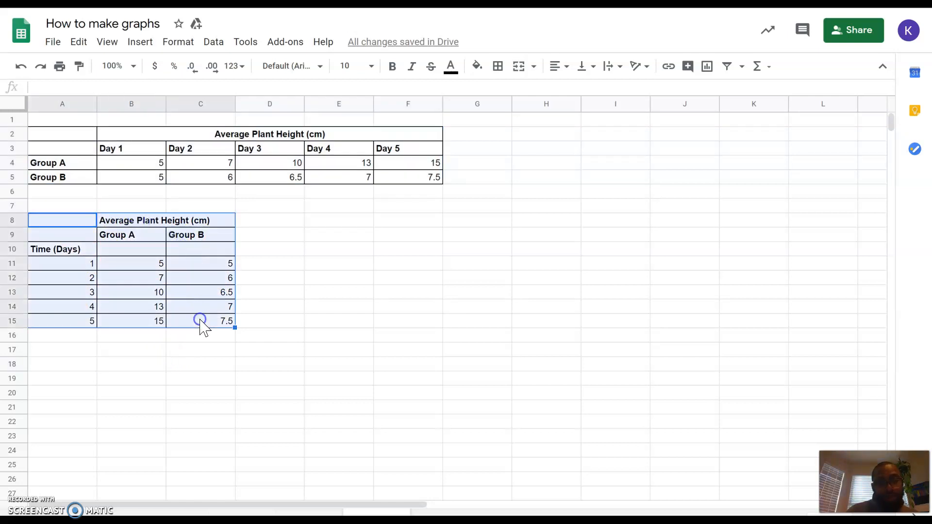
{"action": "left_click", "coordinate": [137, 42]}
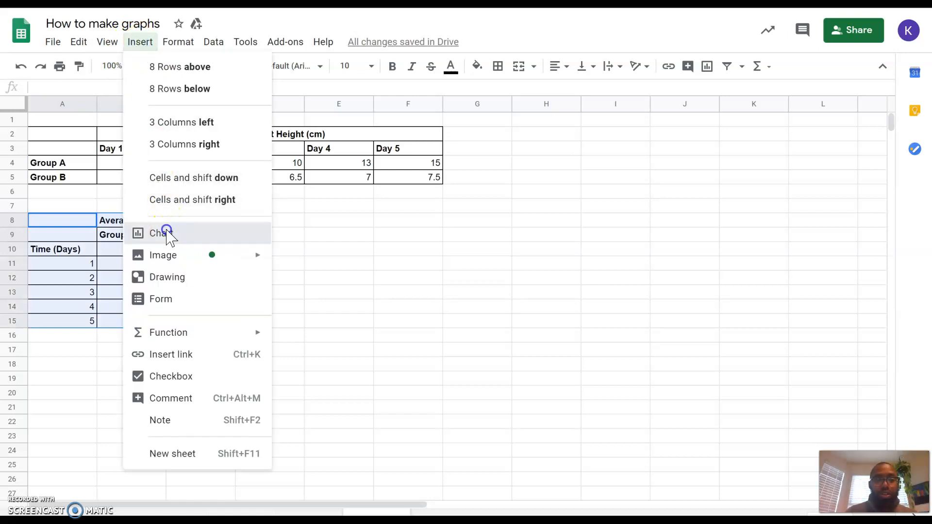
{"action": "left_click", "coordinate": [167, 232]}
{"action": "left_click", "coordinate": [379, 177]}
{"action": "left_click_drag", "start_coordinate": [382, 184], "coordinate": [486, 172]}
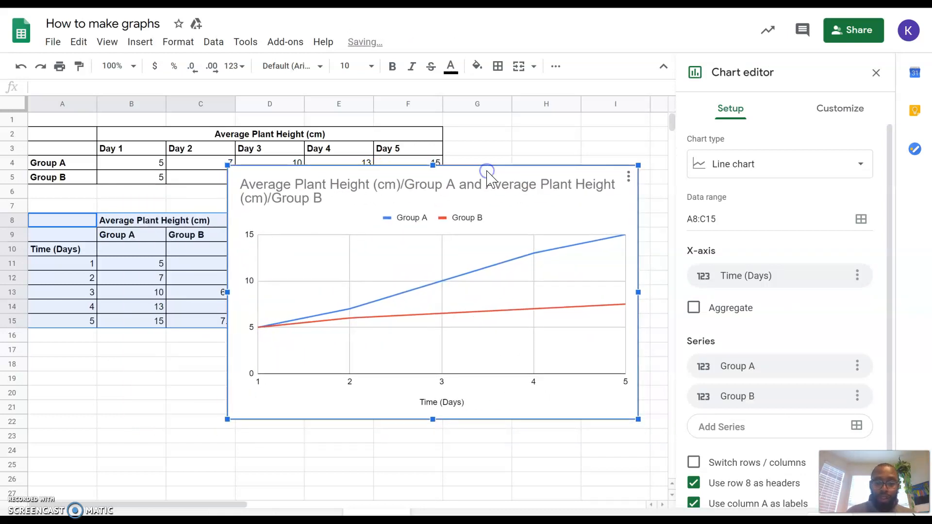
Step: Replace the line chart's title with "Plant growth over time"
{"action": "left_click", "coordinate": [449, 405]}
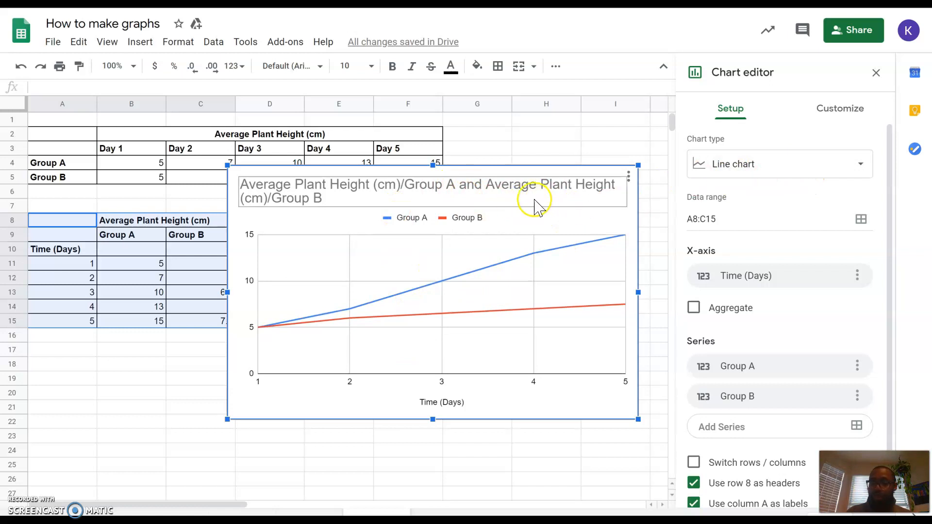
{"action": "left_click", "coordinate": [467, 192]}
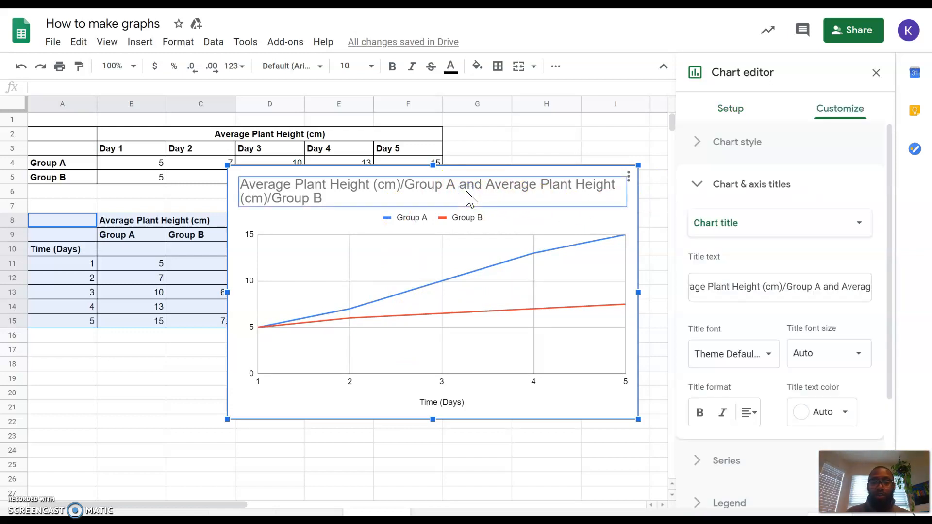
{"action": "left_click_drag", "start_coordinate": [458, 192], "coordinate": [456, 189]}
{"action": "triple_click", "coordinate": [456, 189]}
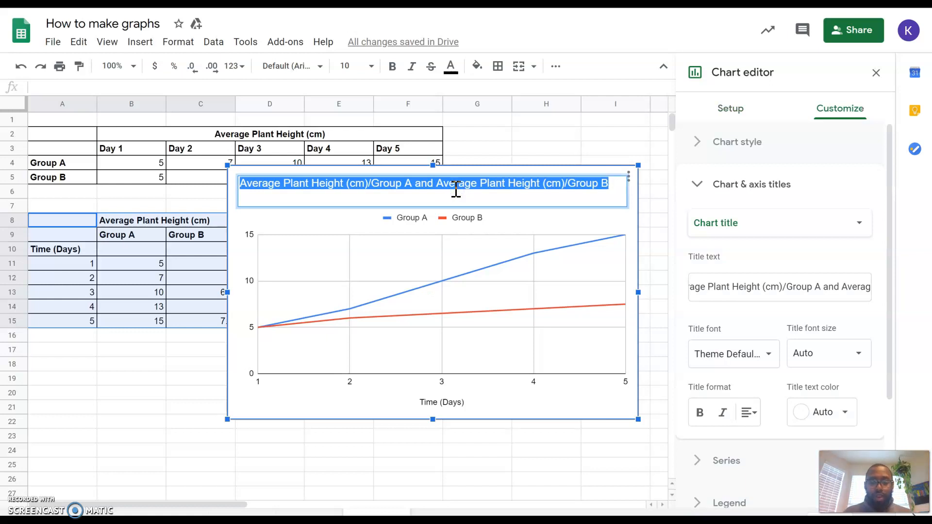
{"action": "type", "text": "Plant growth over time"}
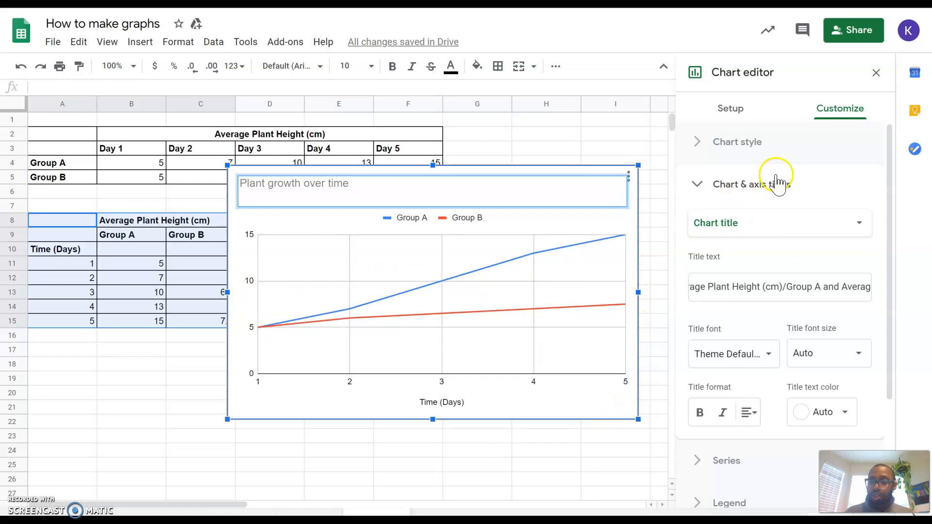
Step: Give the line chart the vertical axis title "Height of plant (cm)"
{"action": "left_click", "coordinate": [804, 224]}
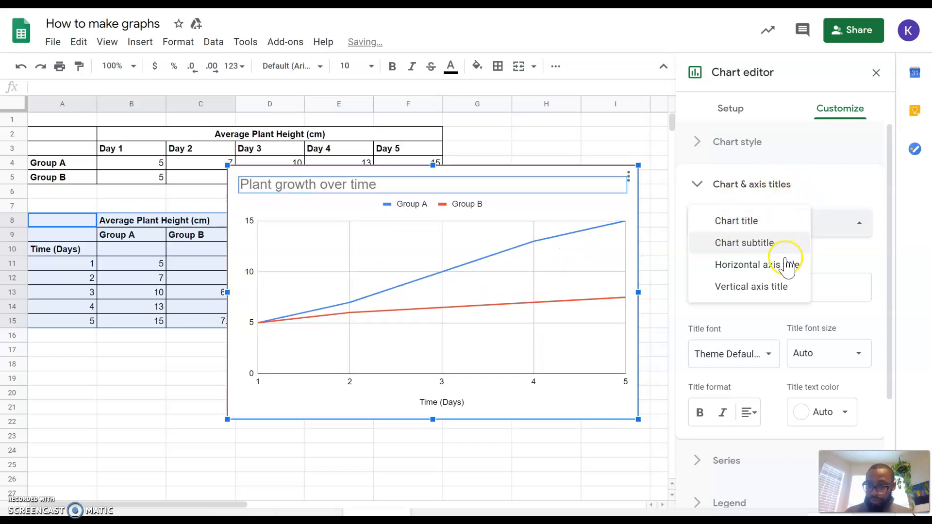
{"action": "left_click", "coordinate": [767, 286]}
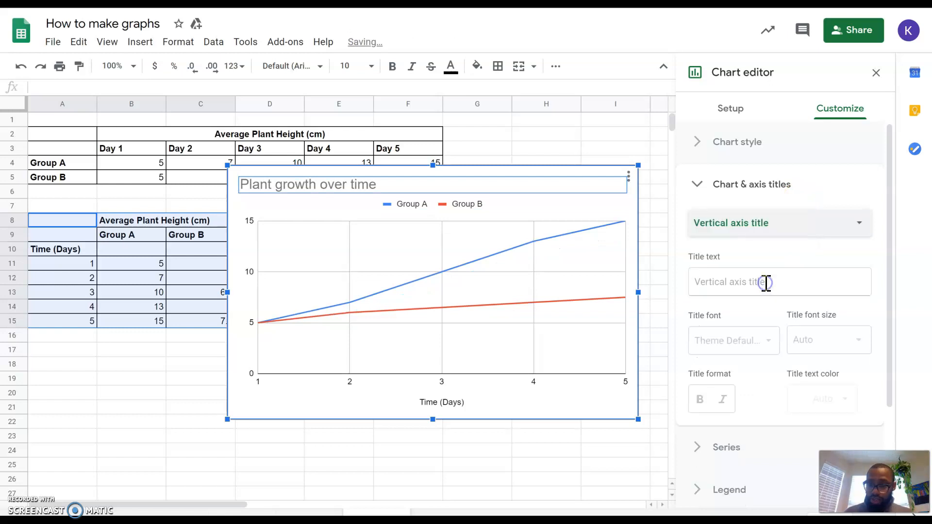
{"action": "left_click", "coordinate": [746, 283]}
{"action": "type", "text": "He"}
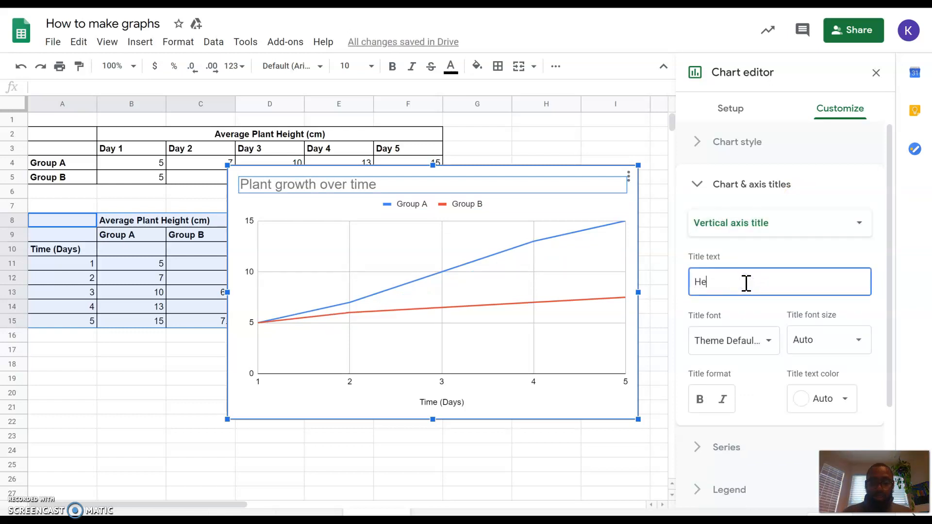
{"action": "type", "text": "g"}
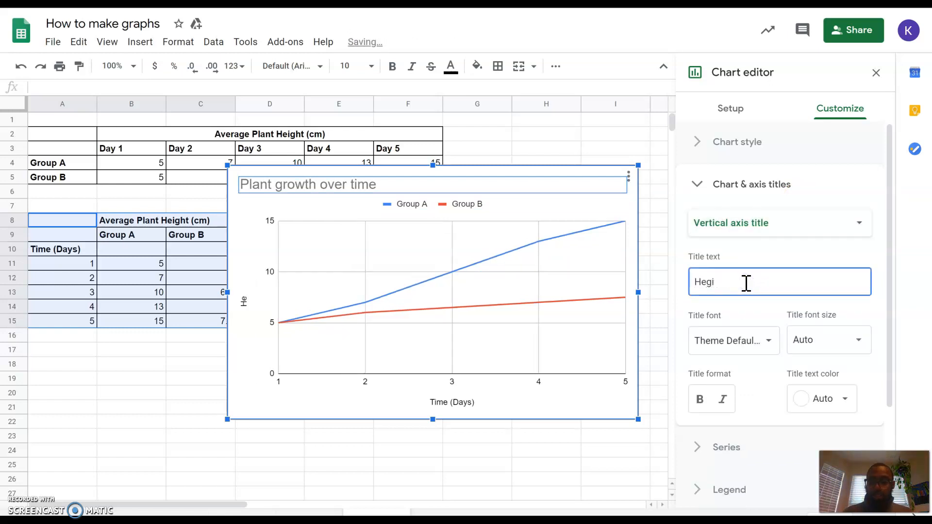
{"action": "key", "text": "BackSpace"}
{"action": "type", "text": "ight of plant"}
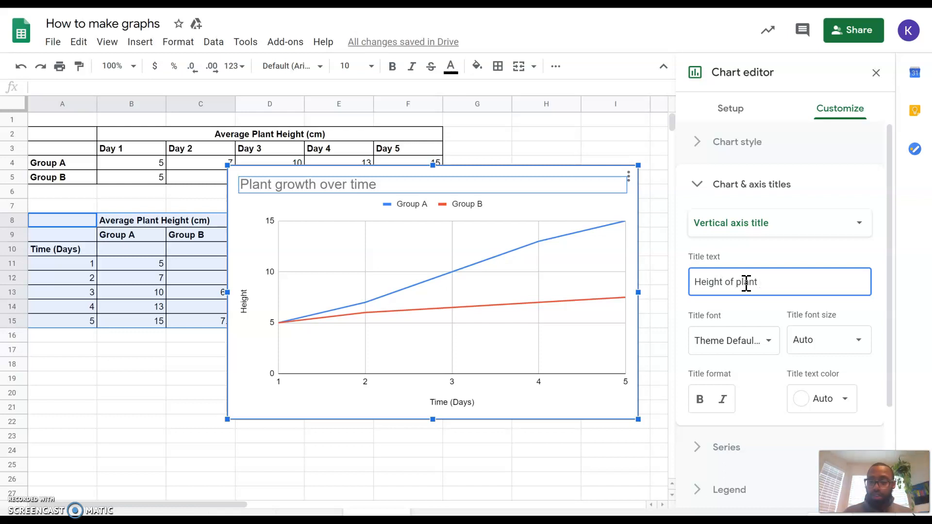
{"action": "type", "text": " (cm)"}
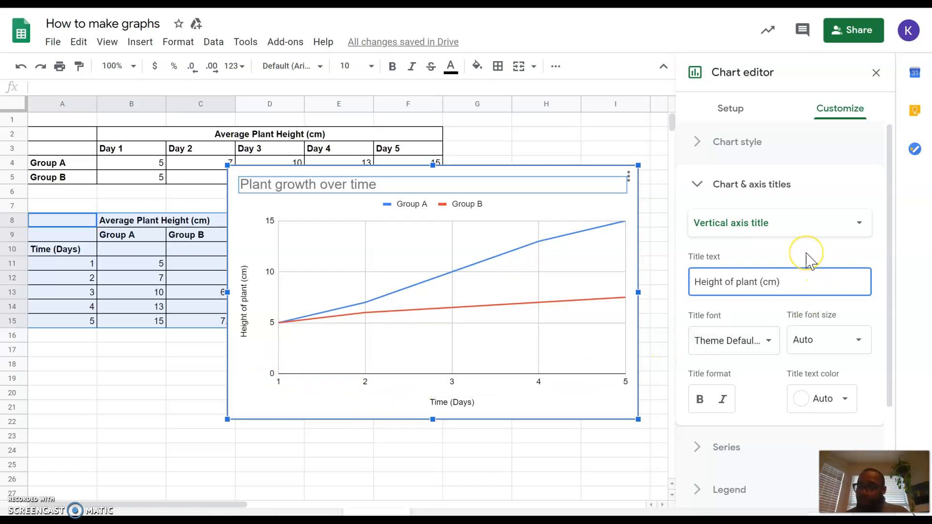
Step: Set the minimum value of the line chart's horizontal axis to 0
{"action": "scroll", "coordinate": [806, 260], "scroll_direction": "down", "scroll_amount": 3}
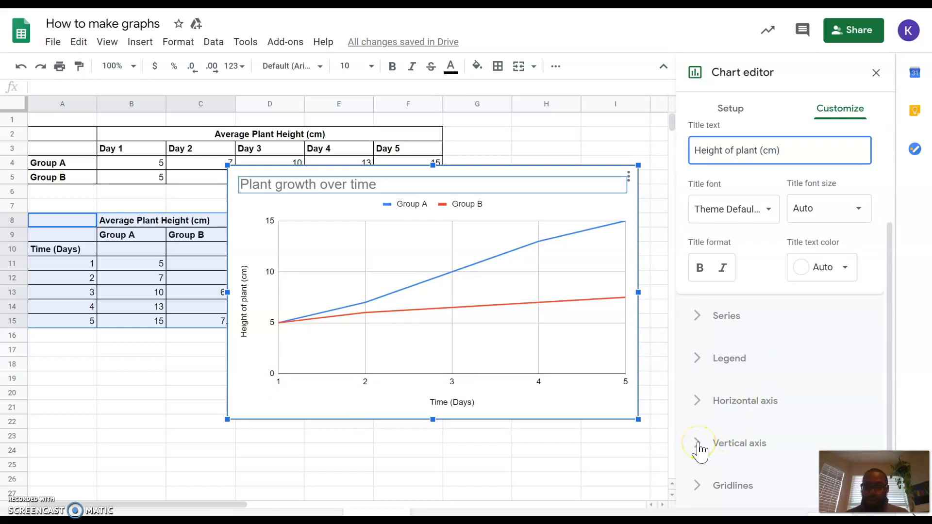
{"action": "left_click", "coordinate": [699, 407]}
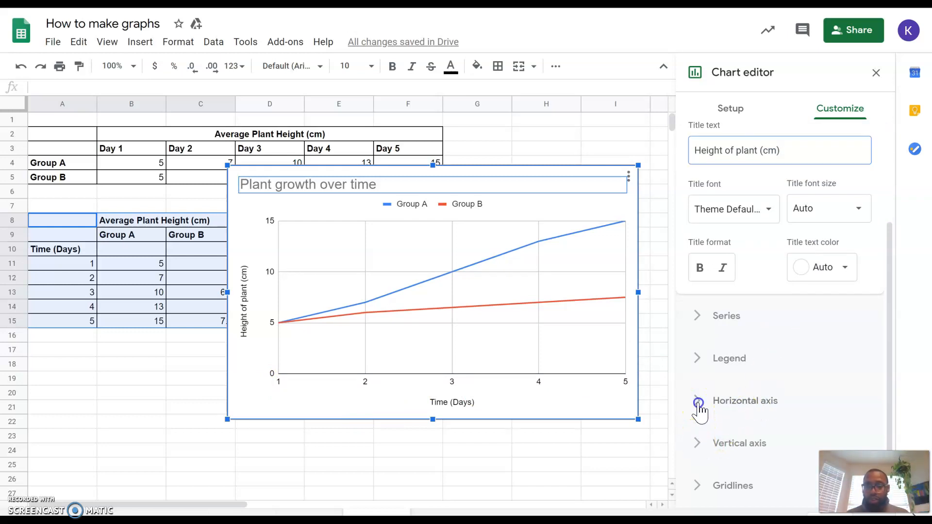
{"action": "scroll", "coordinate": [806, 352], "scroll_direction": "down", "scroll_amount": 1}
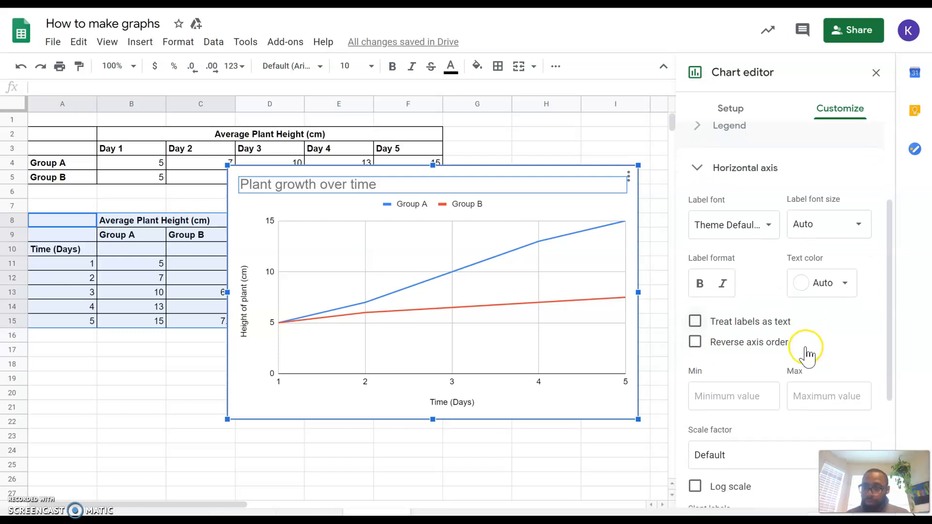
{"action": "left_click", "coordinate": [732, 393]}
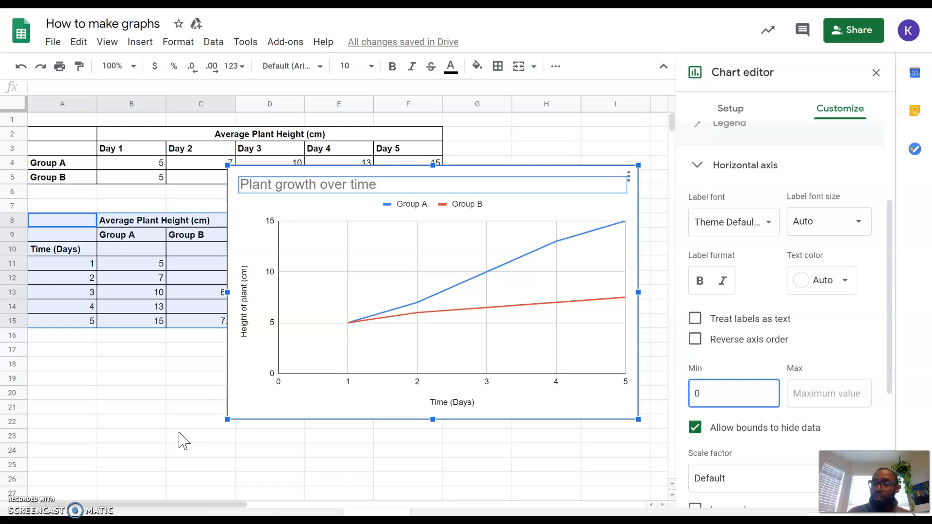
{"action": "left_click", "coordinate": [233, 444]}
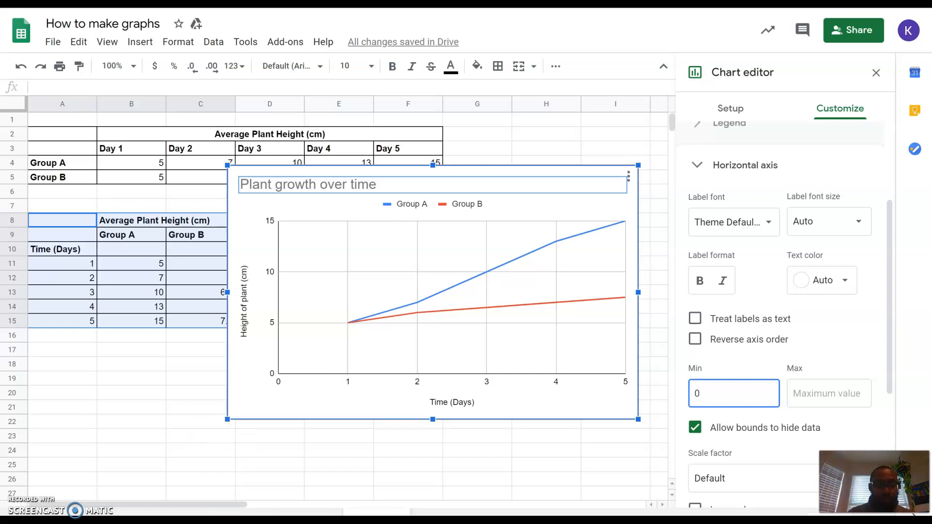